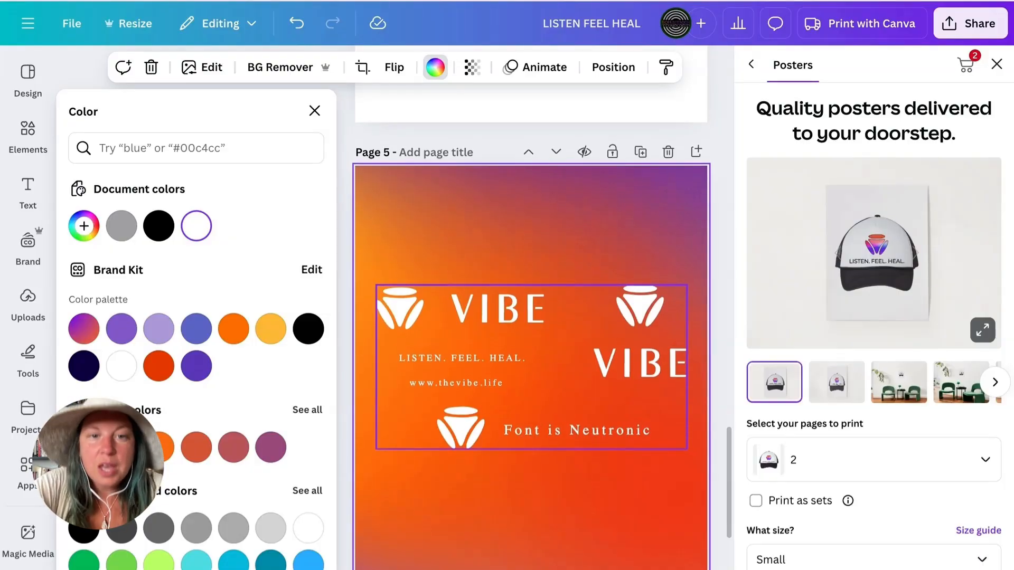
- Examine the white VIBE logo artwork on page 5 and the gradient-filled logos on page 4
{"action": "left_click", "coordinate": [566, 306]}
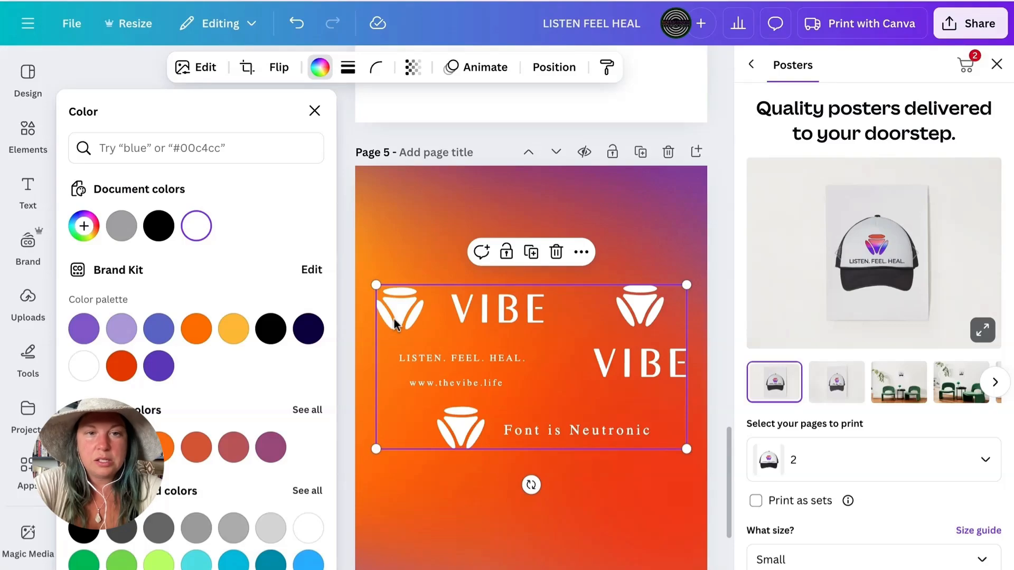
{"action": "left_click", "coordinate": [645, 228]}
{"action": "scroll", "coordinate": [644, 229], "scroll_direction": "up", "scroll_amount": 9}
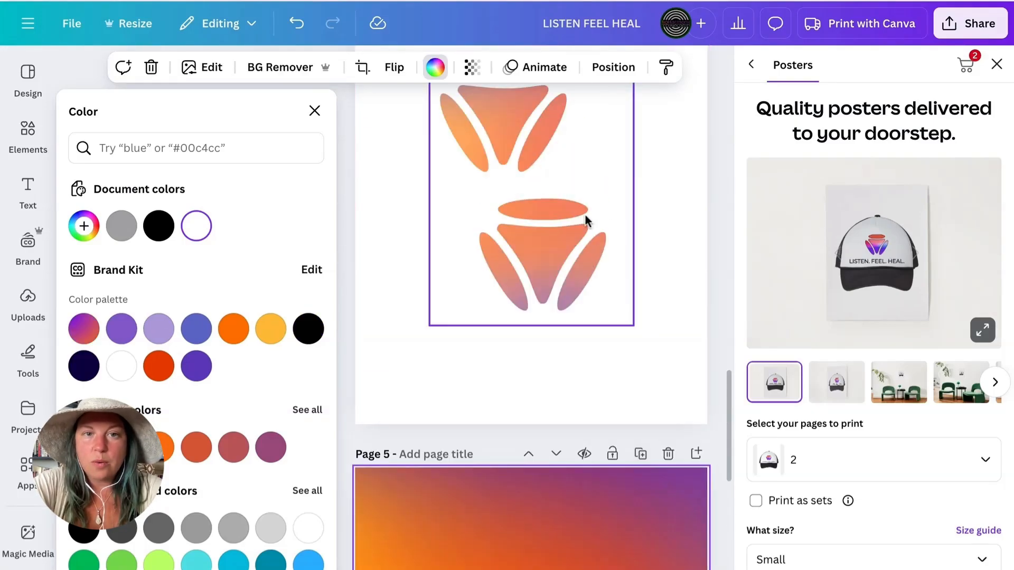
{"action": "scroll", "coordinate": [572, 221], "scroll_direction": "up", "scroll_amount": 2}
{"action": "left_click", "coordinate": [546, 431]}
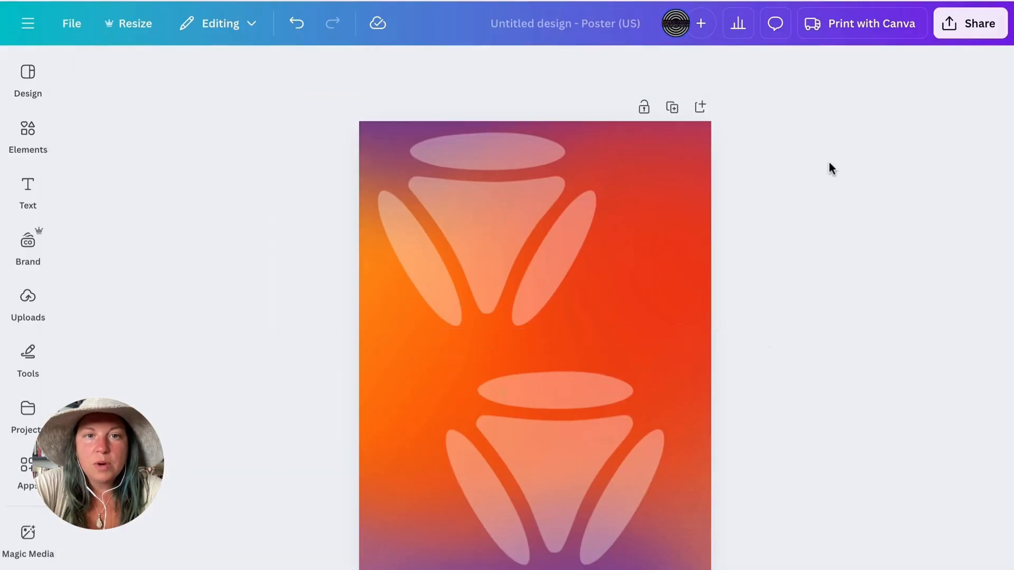
- In the untitled poster design, delete both translucent logo marks from the orange-purple gradient background
{"action": "left_click", "coordinate": [624, 305]}
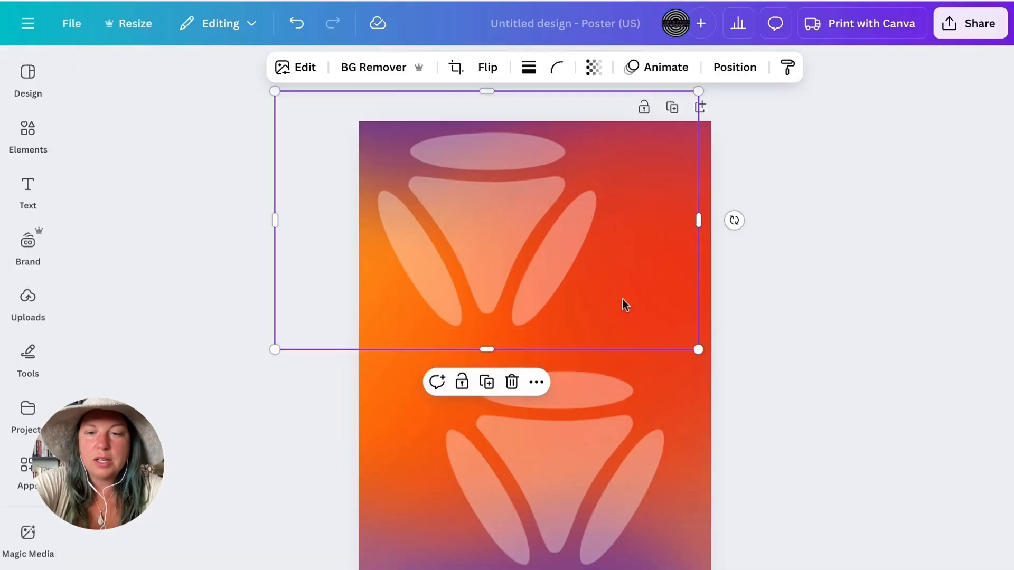
{"action": "key", "text": "Delete"}
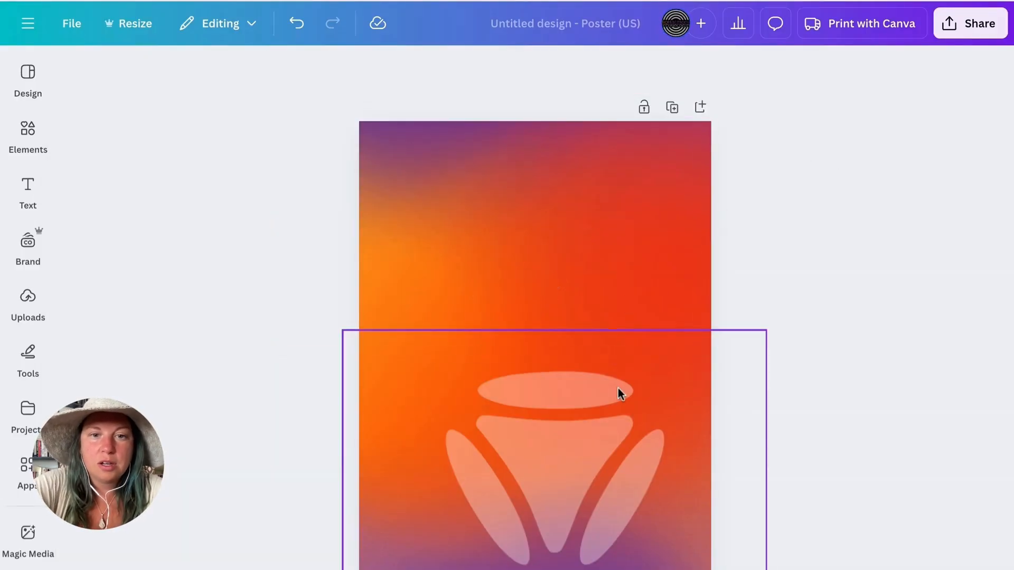
{"action": "left_click", "coordinate": [620, 394]}
{"action": "key", "text": "Delete"}
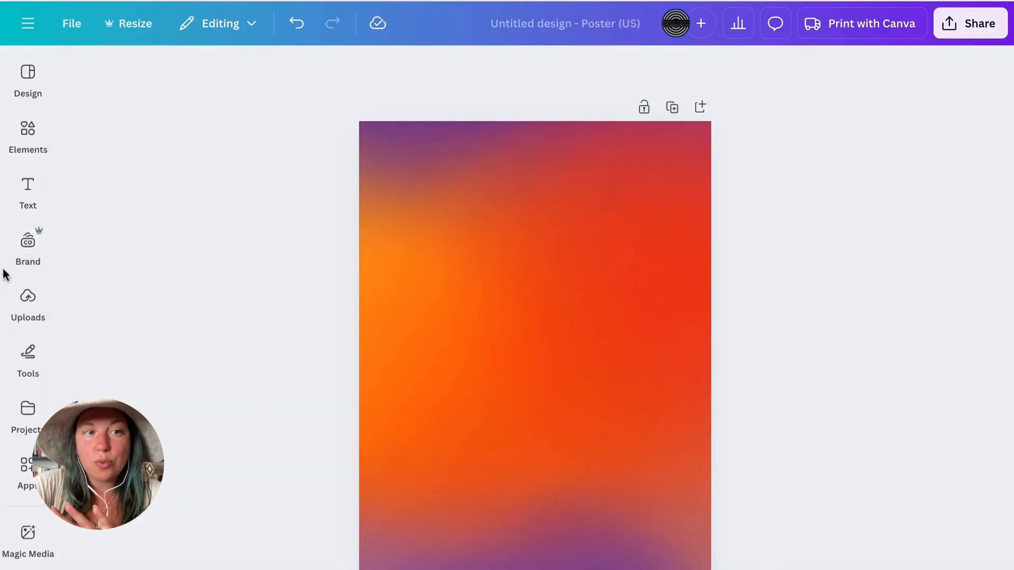
- Add the white vertical VIBE logo from the brand logos to the gradient poster
{"action": "mouse_move", "coordinate": [28, 242]}
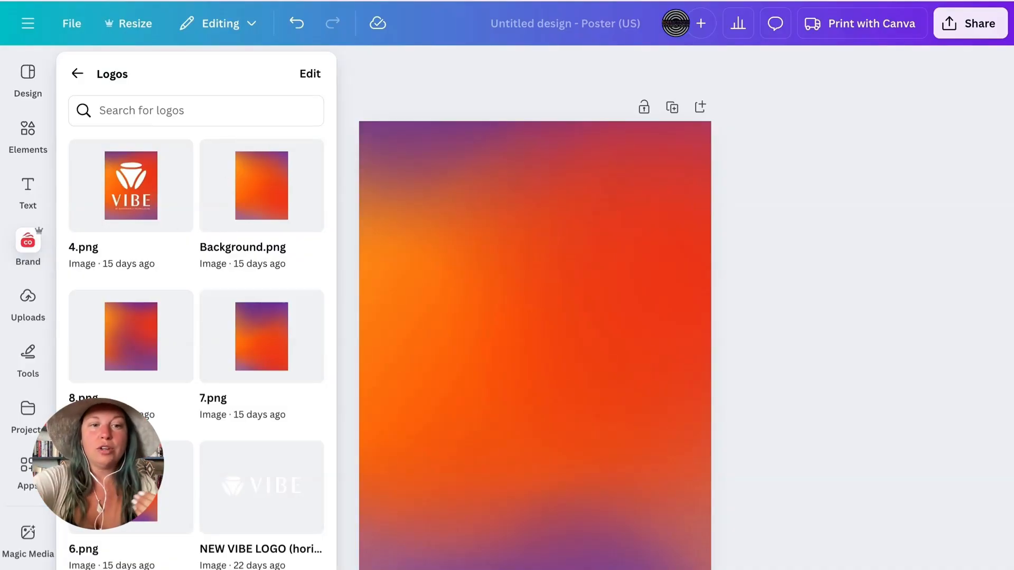
{"action": "scroll", "coordinate": [268, 485], "scroll_direction": "down", "scroll_amount": 3}
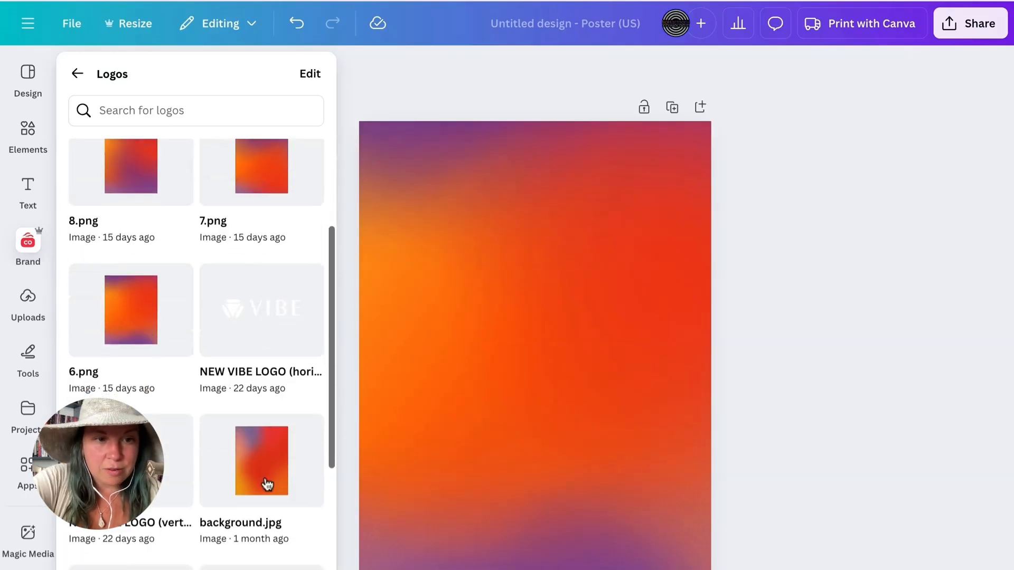
{"action": "left_click", "coordinate": [261, 310]}
{"action": "left_click", "coordinate": [553, 364]}
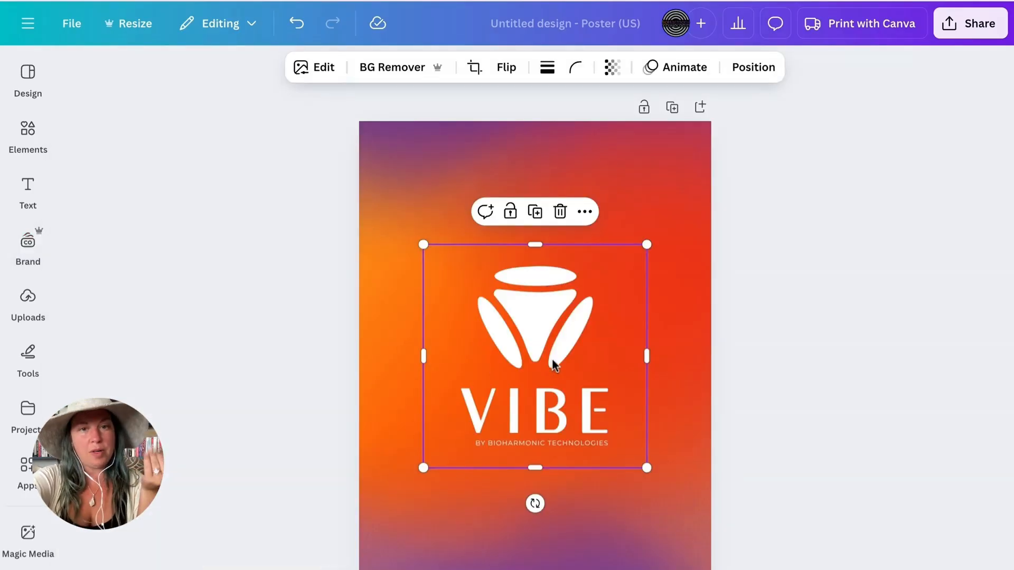
- Enlarge the VIBE logo to almost the poster's full width and move it lower on the page
{"action": "mouse_move", "coordinate": [540, 470]}
{"action": "left_mouse_down"}
{"action": "mouse_move", "coordinate": [536, 376]}
{"action": "mouse_move", "coordinate": [536, 467]}
{"action": "left_mouse_up"}
{"action": "left_click_drag", "start_coordinate": [592, 376], "coordinate": [712, 478]}
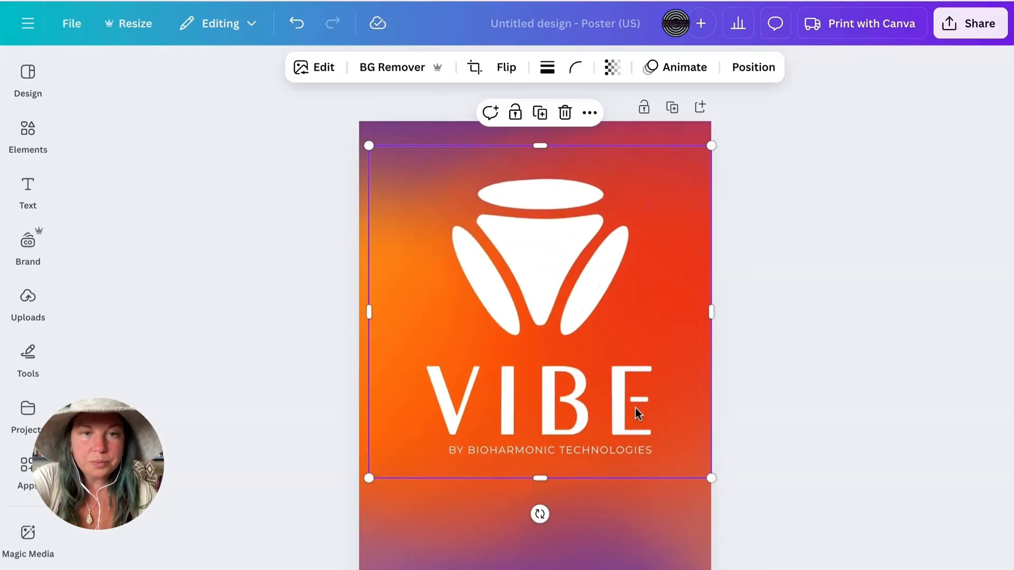
{"action": "left_click_drag", "start_coordinate": [634, 407], "coordinate": [615, 266]}
{"action": "left_click_drag", "start_coordinate": [566, 354], "coordinate": [634, 488]}
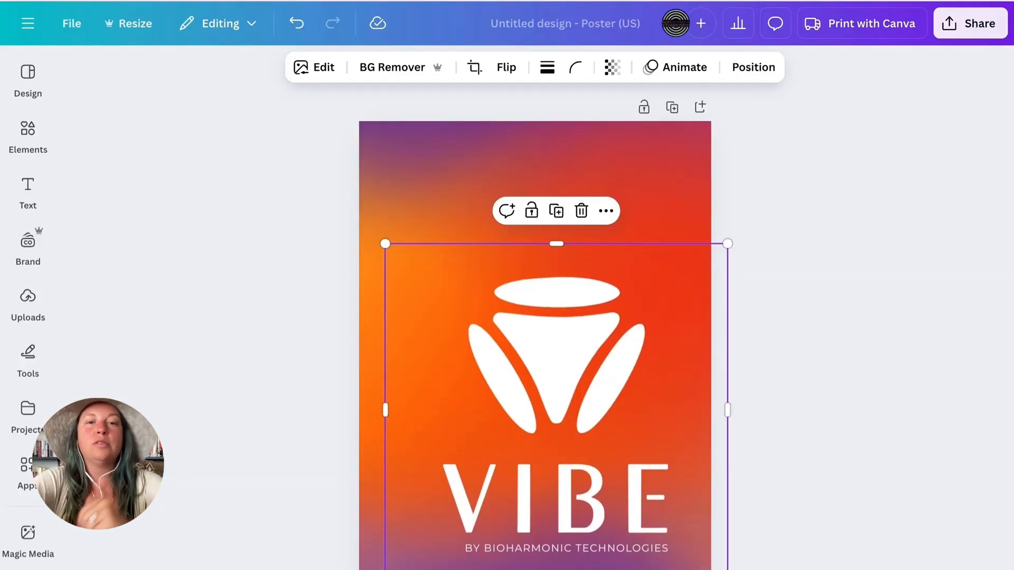
- Search the elements for "purple orange background" and browse the matching graphics
{"action": "left_click", "coordinate": [28, 131]}
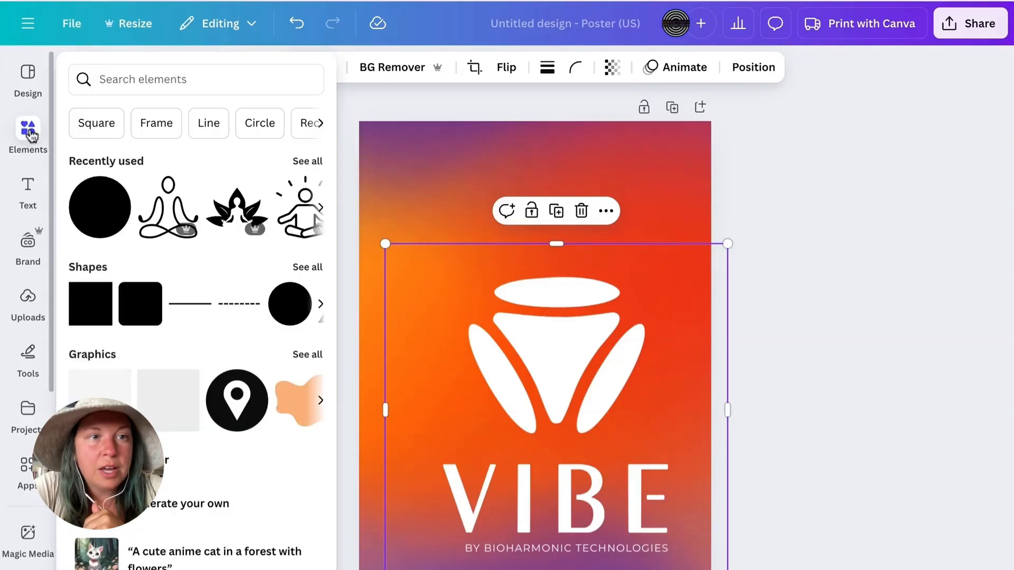
{"action": "left_click", "coordinate": [139, 77]}
{"action": "type", "text": "ba"}
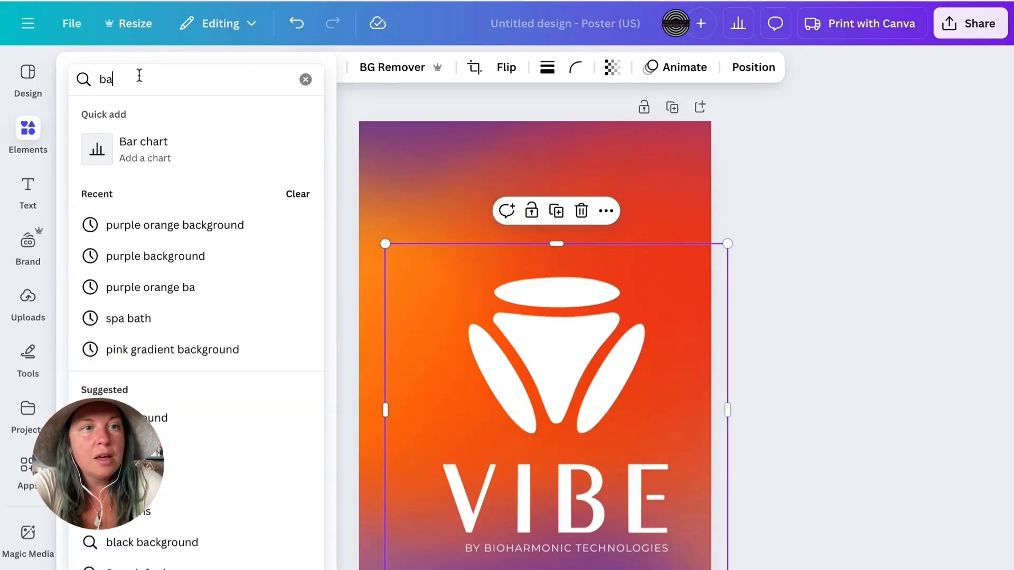
{"action": "key", "text": "BackSpace"}
{"action": "key", "text": "BackSpace"}
{"action": "type", "text": "purple"}
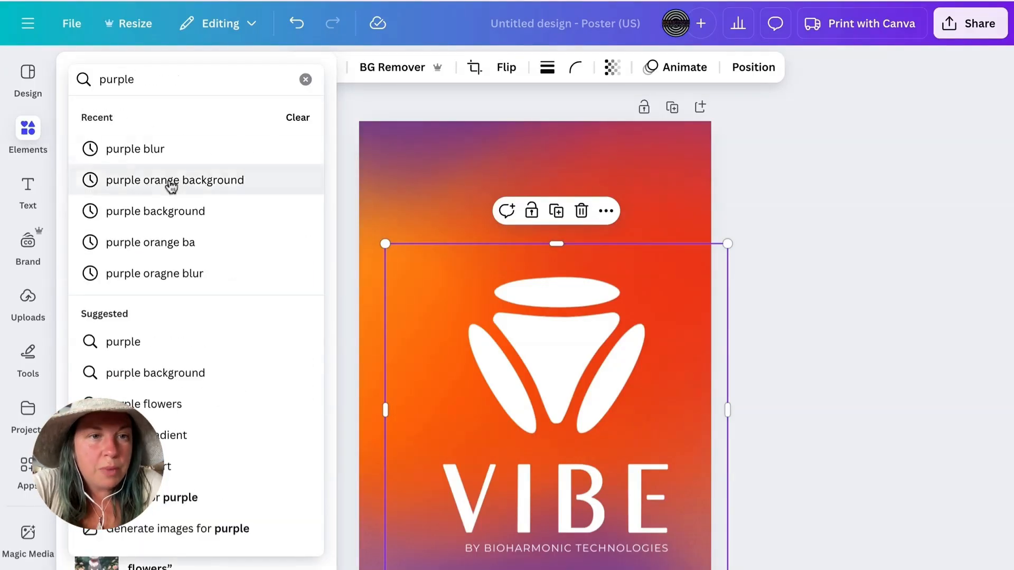
{"action": "left_click", "coordinate": [170, 180]}
{"action": "scroll", "coordinate": [181, 339], "scroll_direction": "down", "scroll_amount": 1}
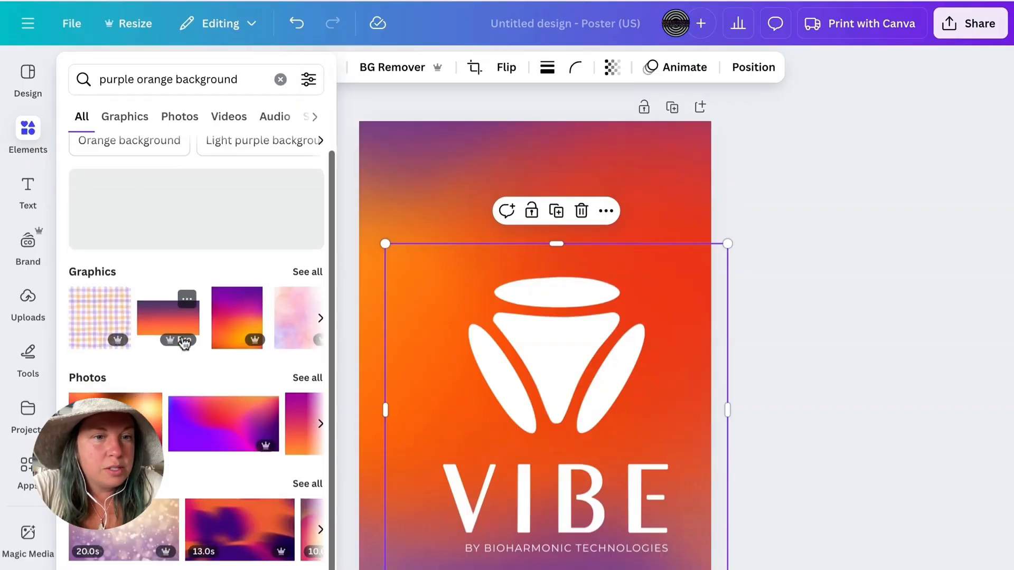
{"action": "left_click", "coordinate": [312, 269]}
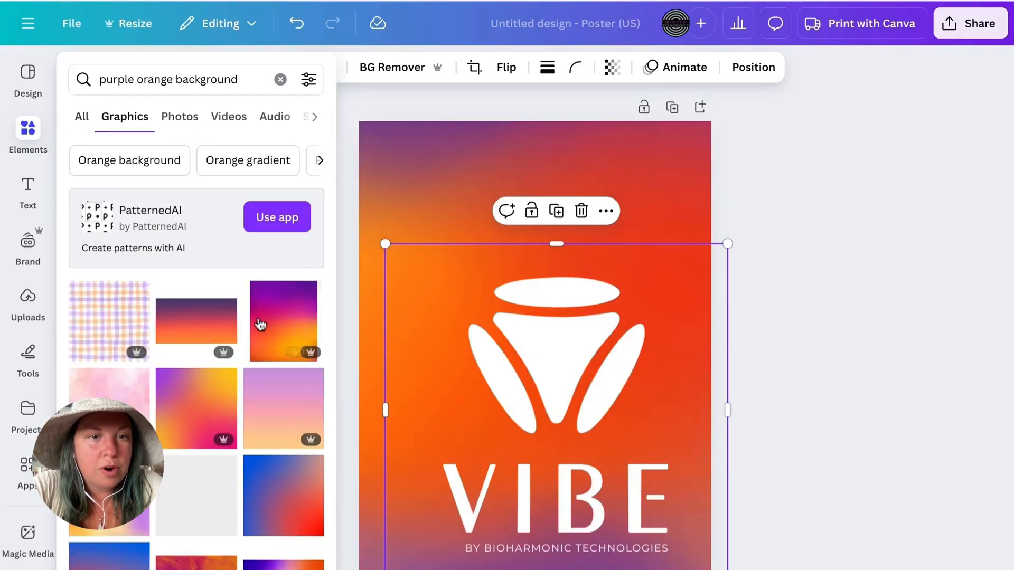
{"action": "scroll", "coordinate": [247, 335], "scroll_direction": "down", "scroll_amount": 1}
{"action": "scroll", "coordinate": [248, 338], "scroll_direction": "up", "scroll_amount": 1}
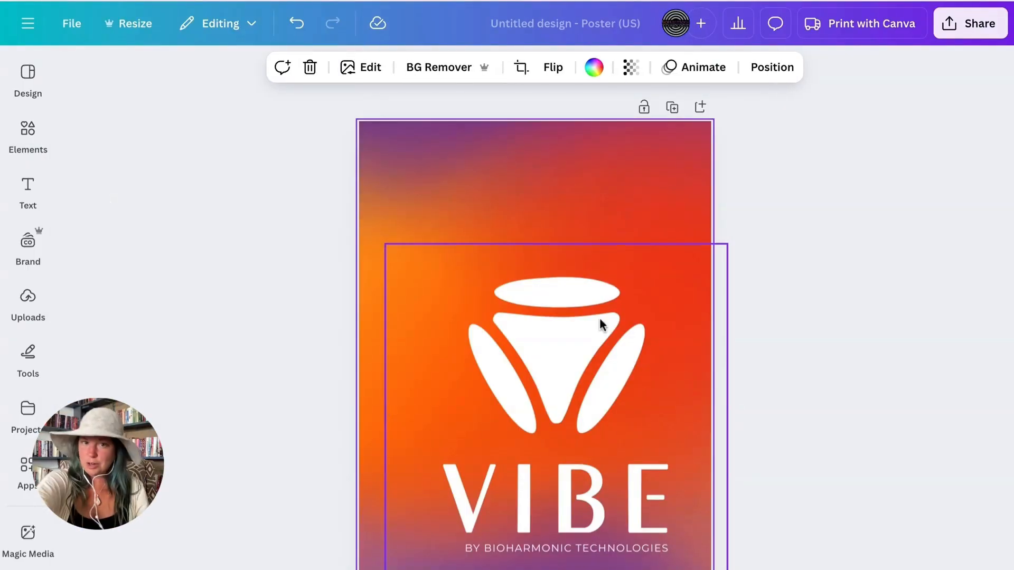
- Shift the VIBE logo left so it sits centred across the poster's width
{"action": "left_click", "coordinate": [598, 316]}
{"action": "left_click_drag", "start_coordinate": [594, 316], "coordinate": [590, 324]}
{"action": "left_click", "coordinate": [737, 277]}
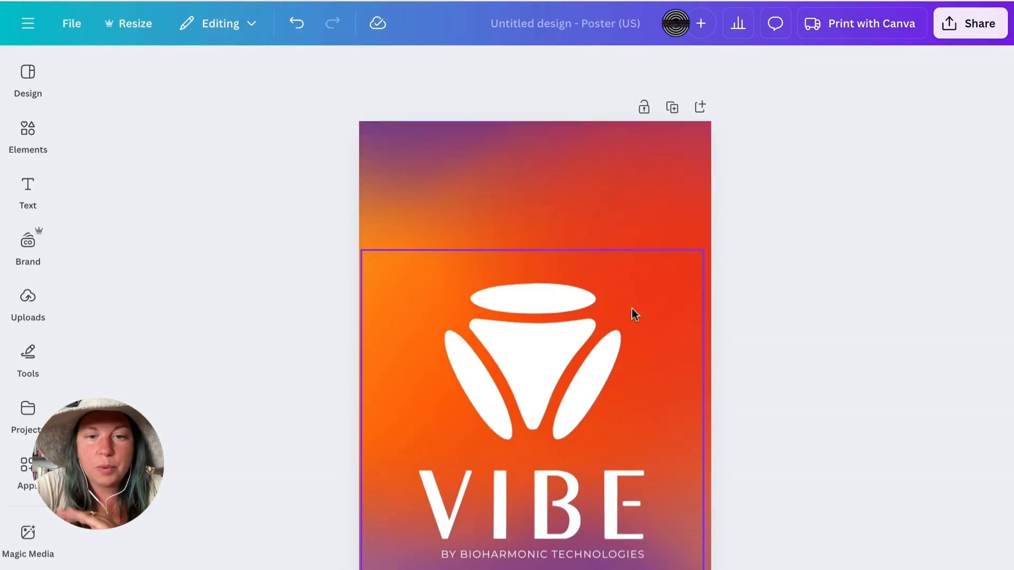
- Move the VIBE logo to the poster's upper edge and enlarge it so its frame extends past the page sides
{"action": "left_click", "coordinate": [612, 292]}
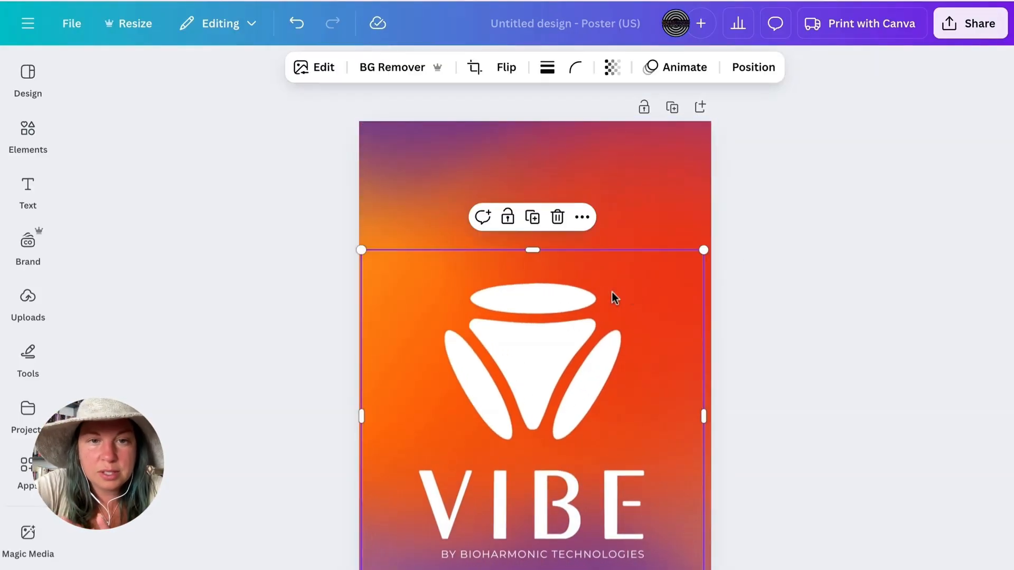
{"action": "left_click", "coordinate": [355, 246]}
{"action": "left_click", "coordinate": [366, 257]}
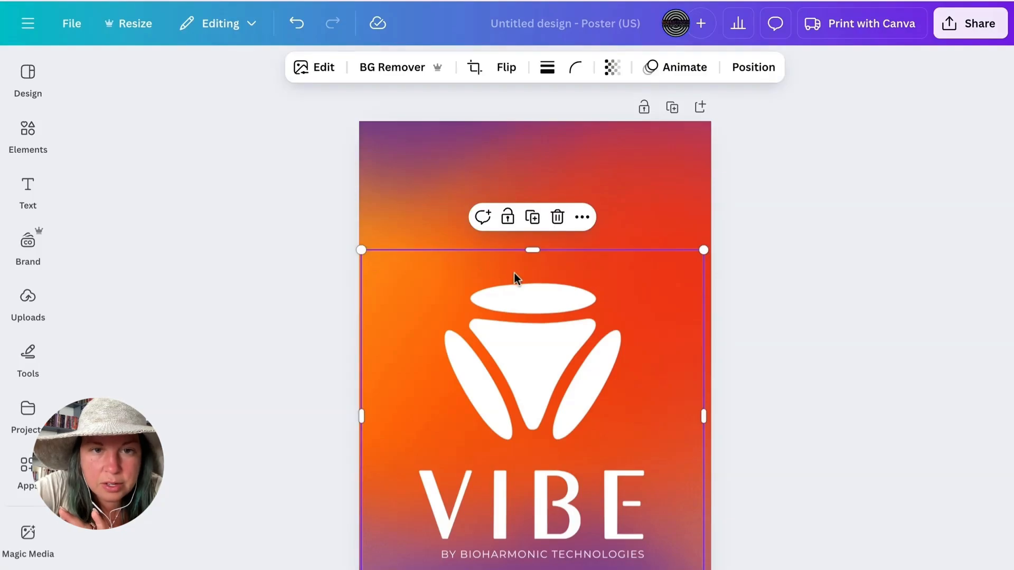
{"action": "left_click_drag", "start_coordinate": [543, 361], "coordinate": [514, 281]}
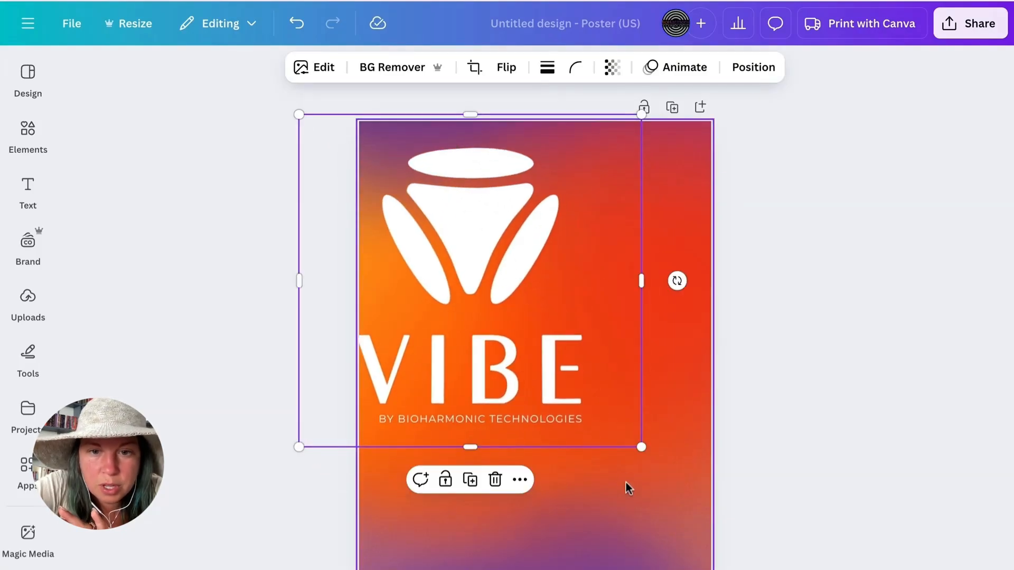
{"action": "left_click_drag", "start_coordinate": [639, 447], "coordinate": [698, 501]}
{"action": "left_click_drag", "start_coordinate": [655, 423], "coordinate": [655, 404]}
{"action": "left_click_drag", "start_coordinate": [708, 483], "coordinate": [743, 515]}
{"action": "left_click_drag", "start_coordinate": [670, 423], "coordinate": [651, 422]}
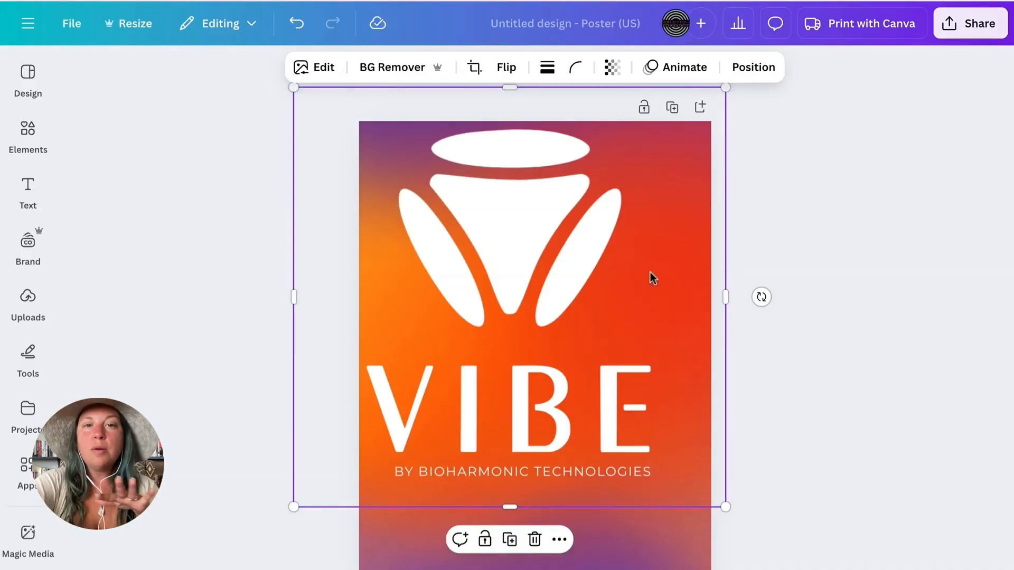
- Lower the VIBE logo's transparency value to 37 so the gradient shows through
{"action": "left_click", "coordinate": [612, 75]}
{"action": "left_click_drag", "start_coordinate": [644, 135], "coordinate": [577, 131]}
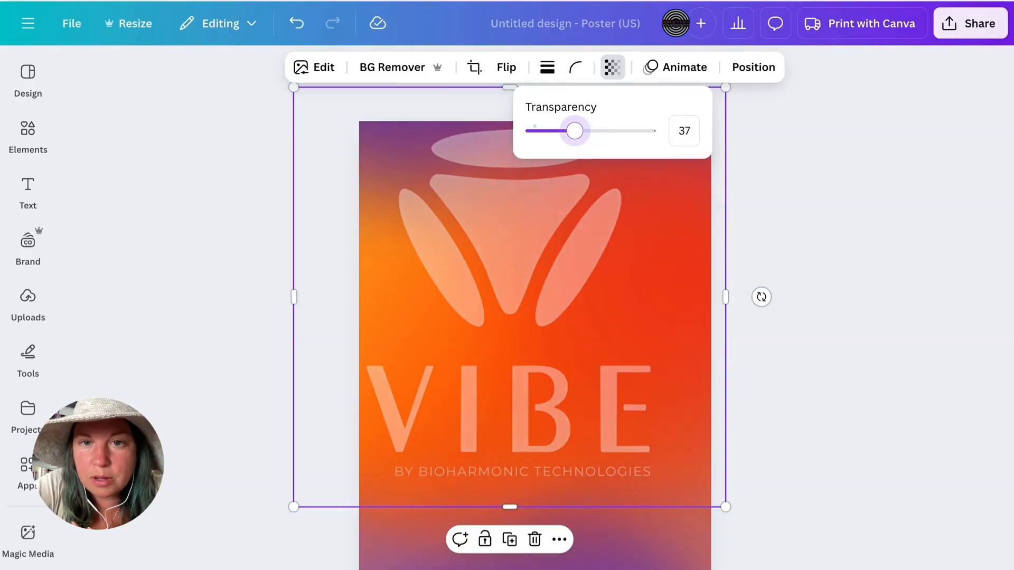
{"action": "left_click", "coordinate": [789, 167]}
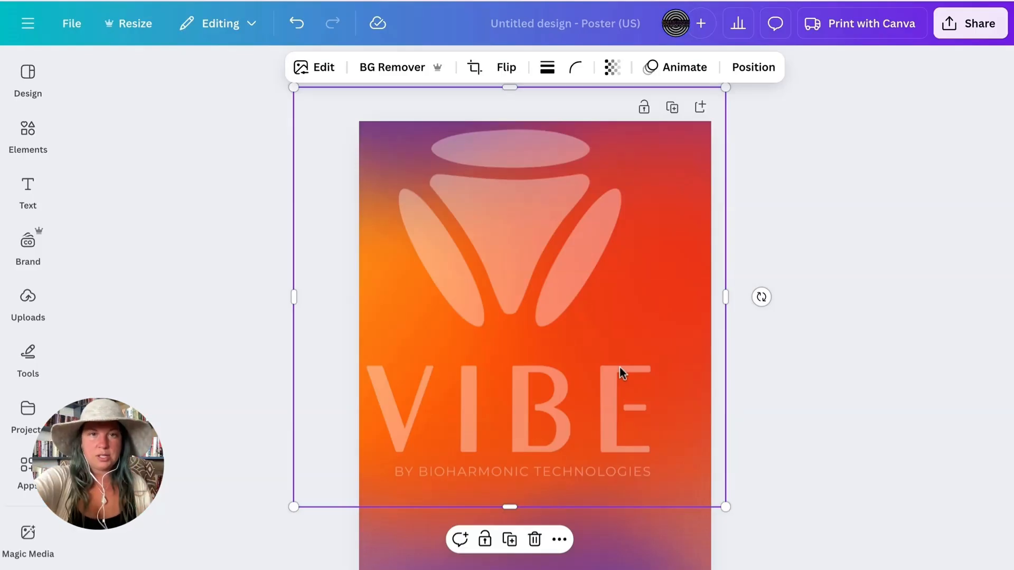
- Enlarge the translucent VIBE logo until its lettering nearly spans the poster, and centre it across the page
{"action": "left_click_drag", "start_coordinate": [548, 264], "coordinate": [520, 170]}
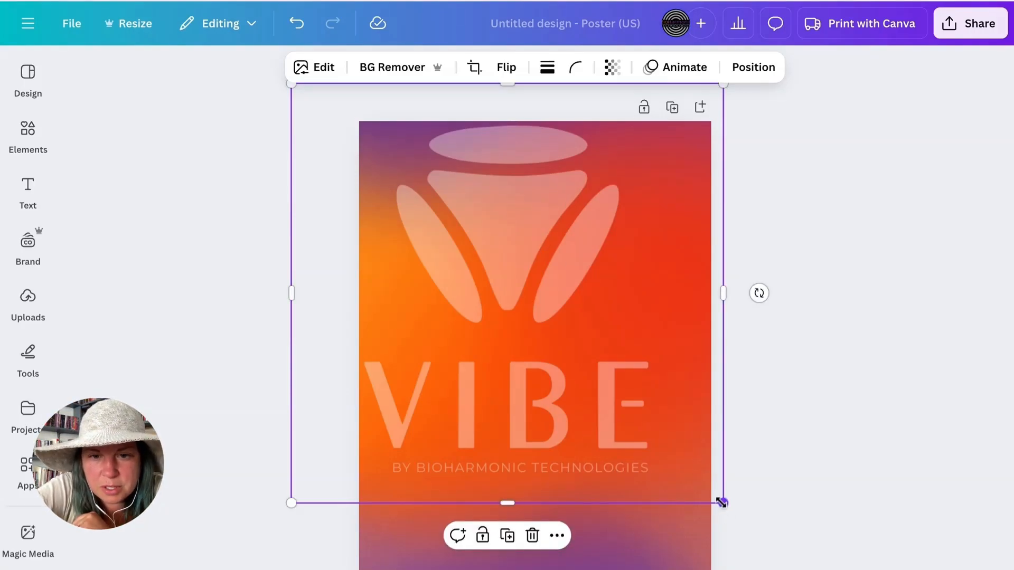
{"action": "left_click_drag", "start_coordinate": [721, 502], "coordinate": [778, 555]}
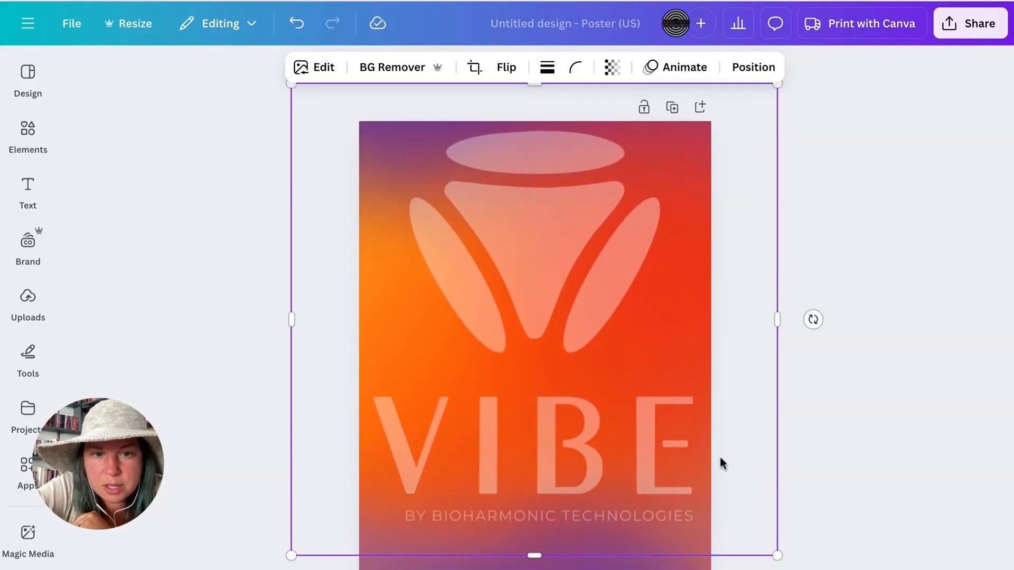
{"action": "left_click_drag", "start_coordinate": [294, 554], "coordinate": [284, 563]}
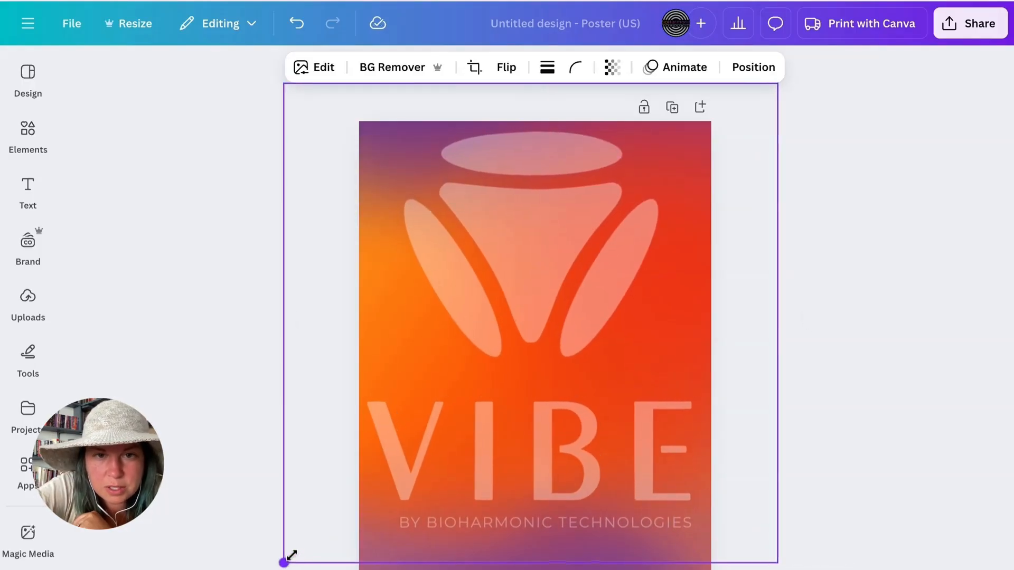
{"action": "left_click_drag", "start_coordinate": [605, 440], "coordinate": [611, 432]}
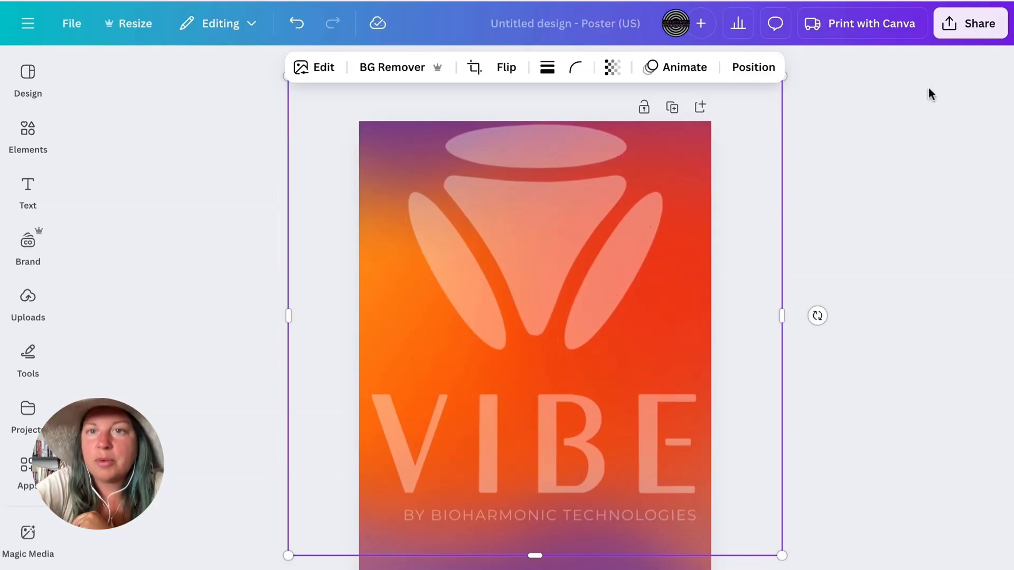
- Download the poster design as a PNG at size 1
{"action": "left_click", "coordinate": [973, 36]}
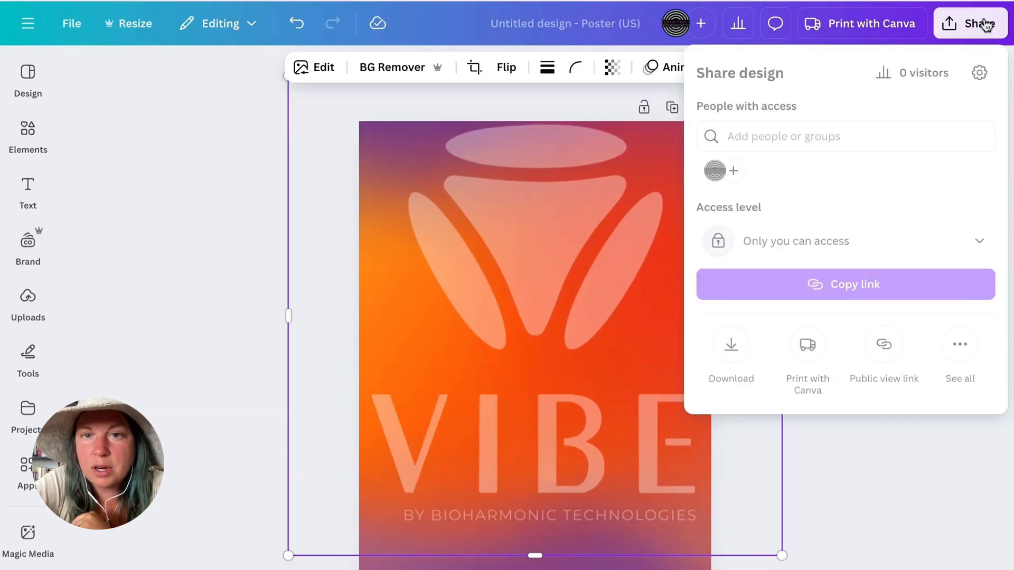
{"action": "left_click", "coordinate": [736, 346]}
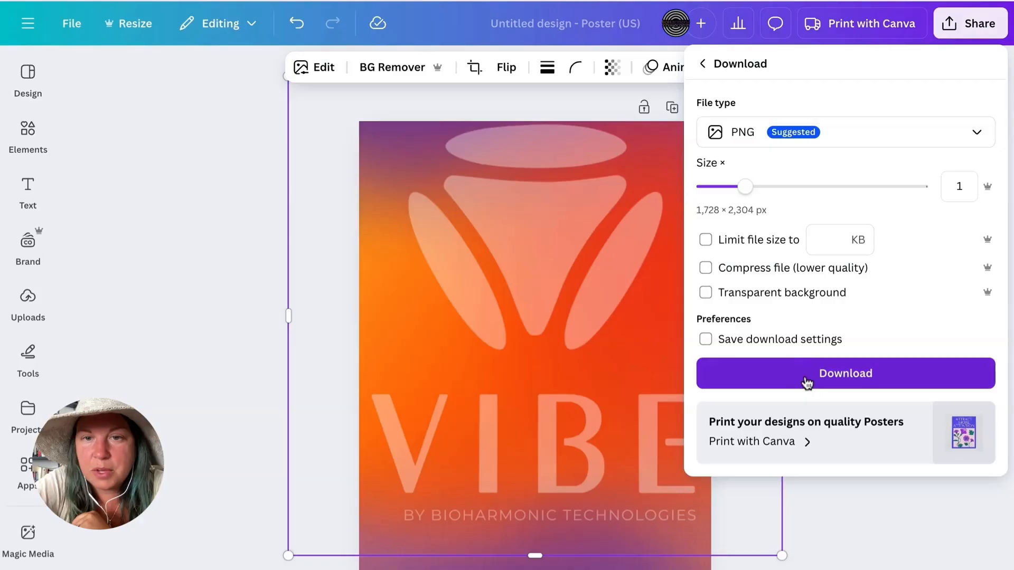
{"action": "left_click", "coordinate": [807, 381]}
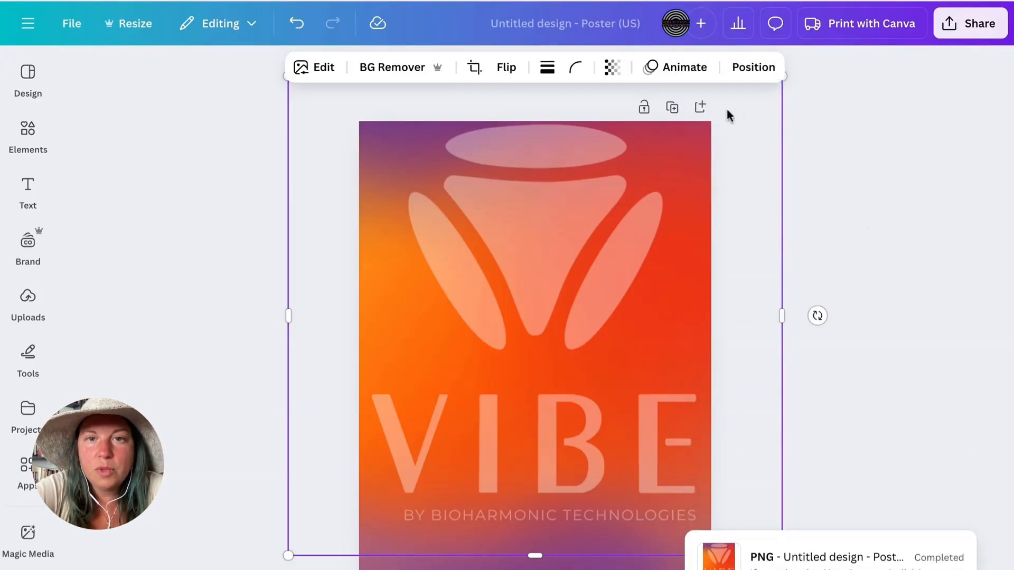
- Add a blank second page and place the downloaded PNG on it
{"action": "left_click", "coordinate": [830, 138]}
{"action": "left_click", "coordinate": [703, 109]}
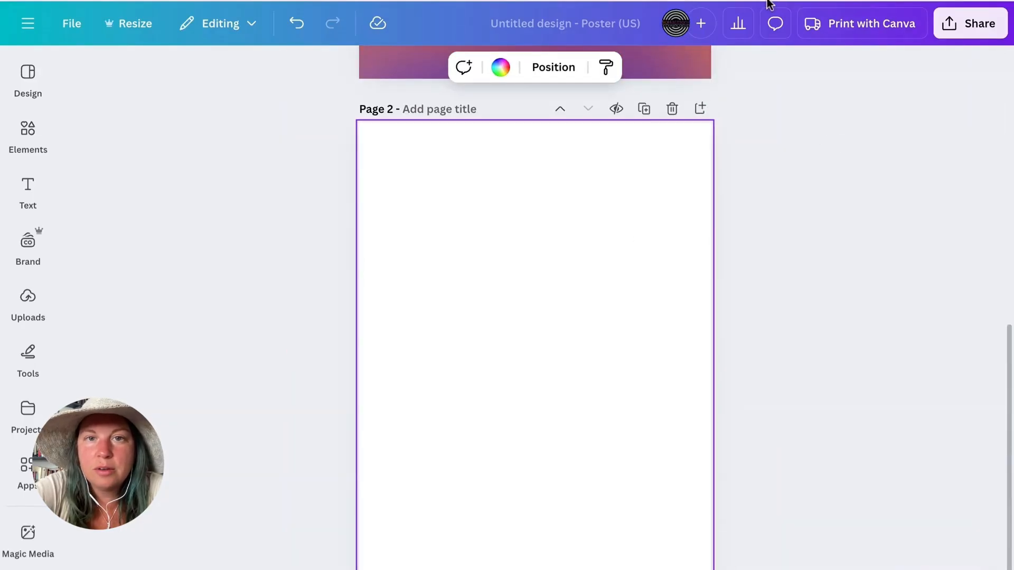
{"action": "key", "text": "ctrl+v"}
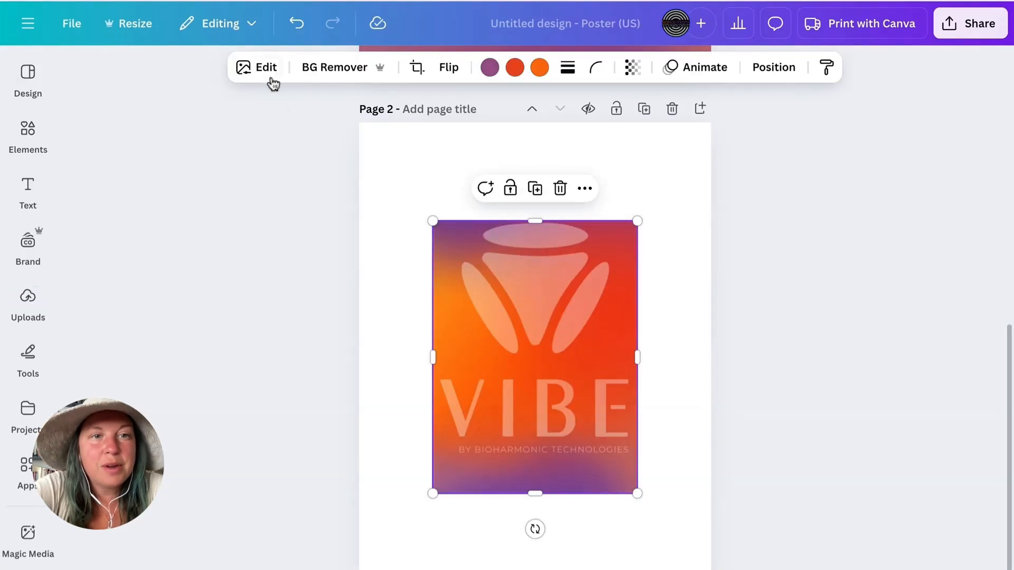
- Remove the background from the placed PNG, then enlarge the gradient logo and centre it on page 2
{"action": "left_click", "coordinate": [332, 73]}
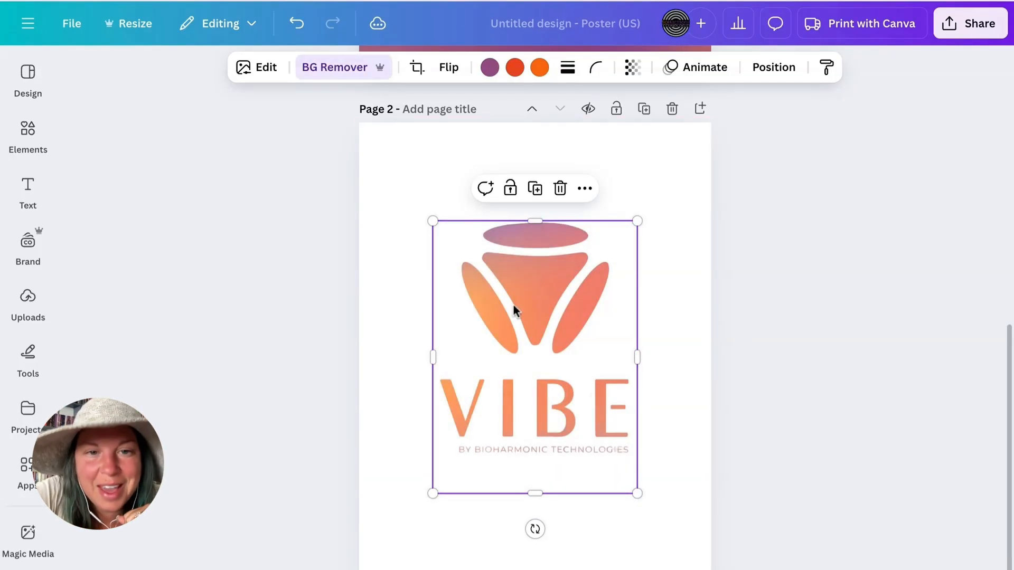
{"action": "left_click_drag", "start_coordinate": [433, 221], "coordinate": [379, 149]}
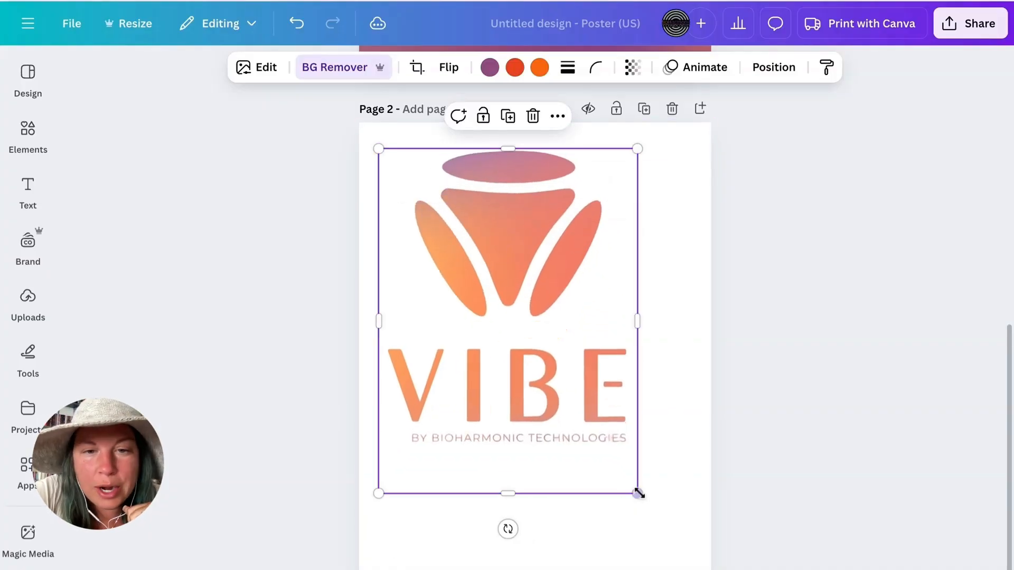
{"action": "left_click_drag", "start_coordinate": [638, 492], "coordinate": [674, 543]}
{"action": "left_click_drag", "start_coordinate": [602, 406], "coordinate": [622, 445]}
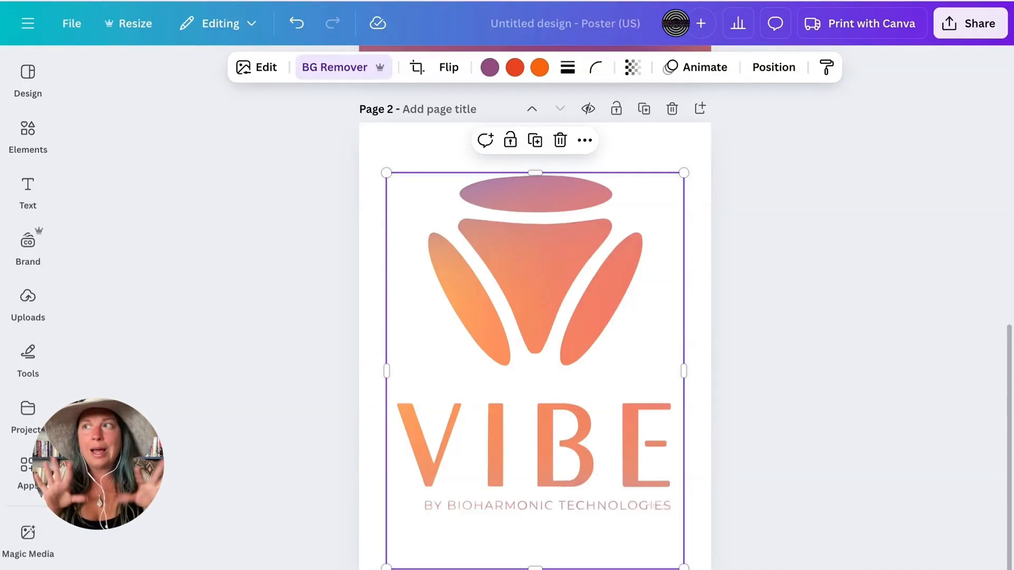
- Adjust the gradient logo on page 2, setting its vibrance to 100 and overall saturation to 2
{"action": "left_click", "coordinate": [260, 77]}
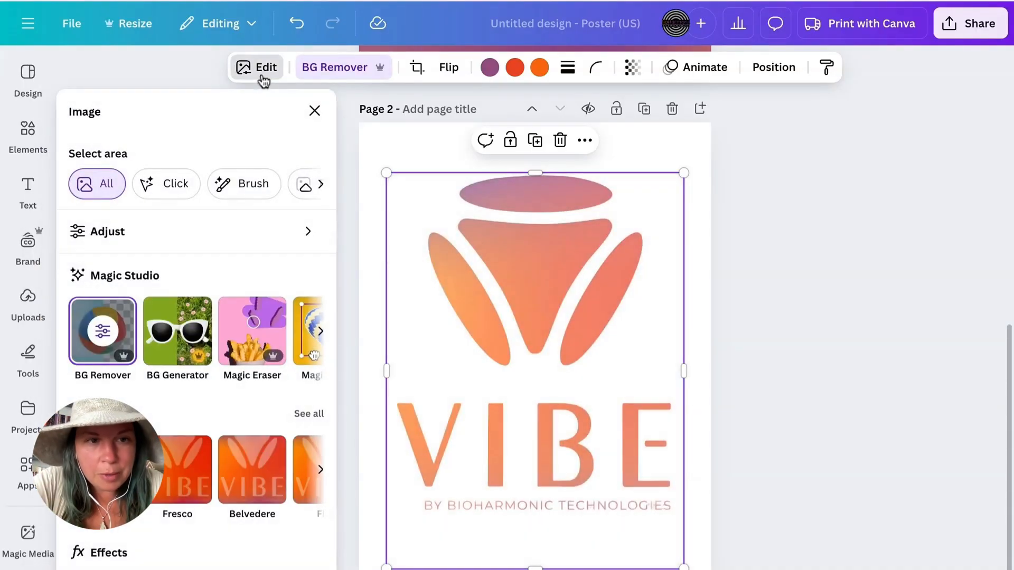
{"action": "left_click", "coordinate": [147, 231]}
{"action": "scroll", "coordinate": [197, 399], "scroll_direction": "down", "scroll_amount": 10}
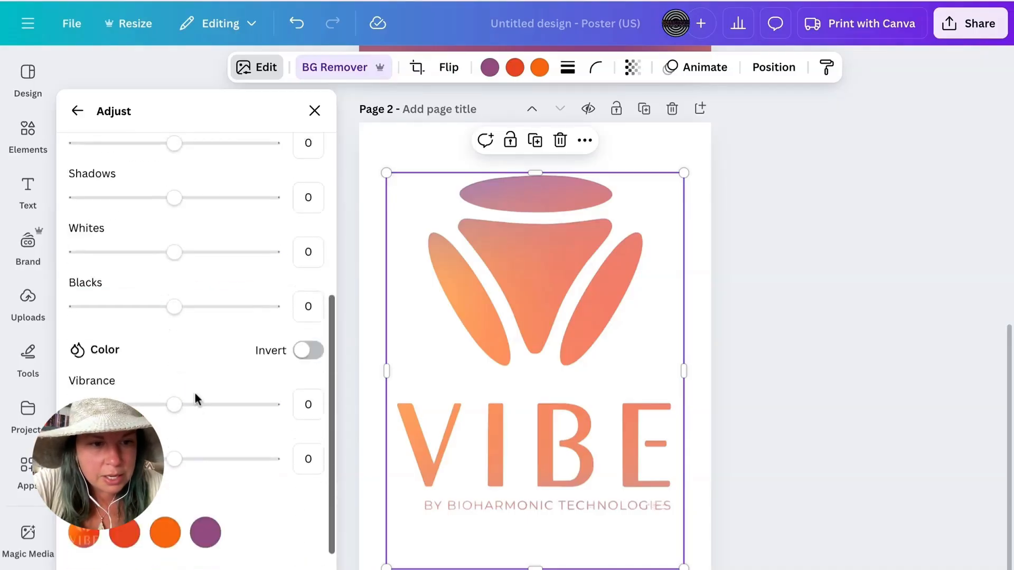
{"action": "left_click_drag", "start_coordinate": [174, 314], "coordinate": [272, 314]}
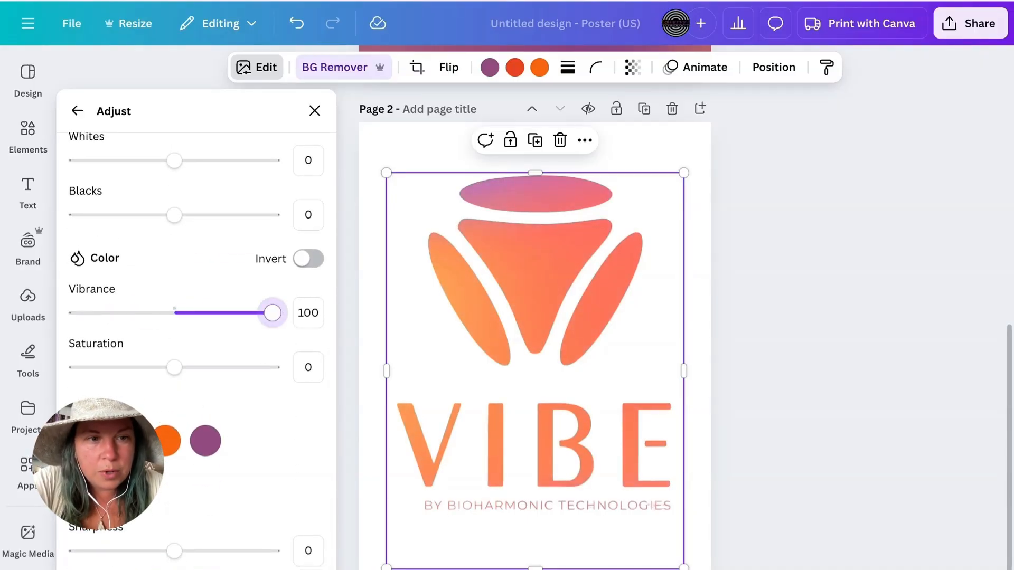
{"action": "left_click_drag", "start_coordinate": [180, 370], "coordinate": [273, 367]}
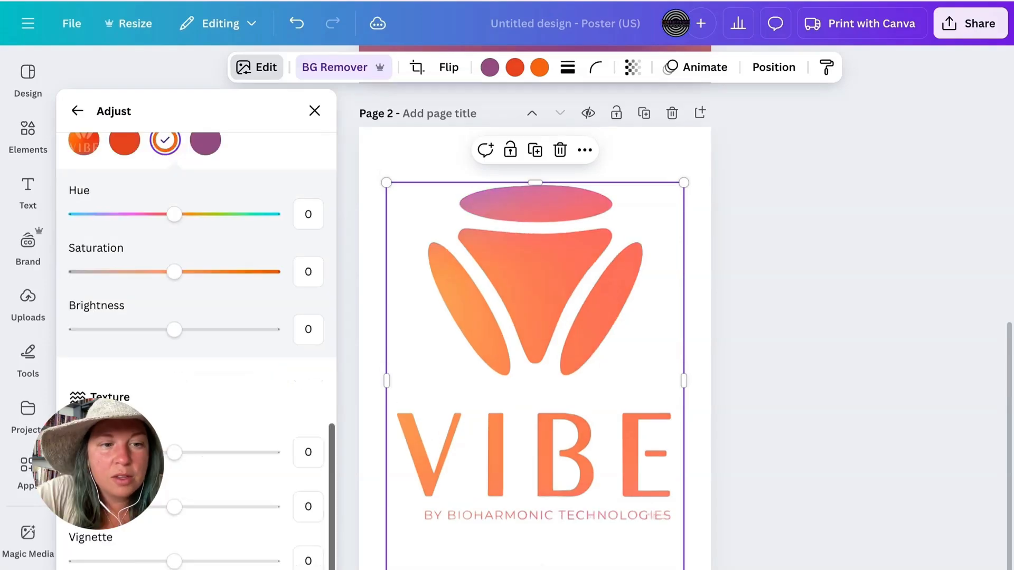
{"action": "scroll", "coordinate": [157, 373], "scroll_direction": "up", "scroll_amount": 3}
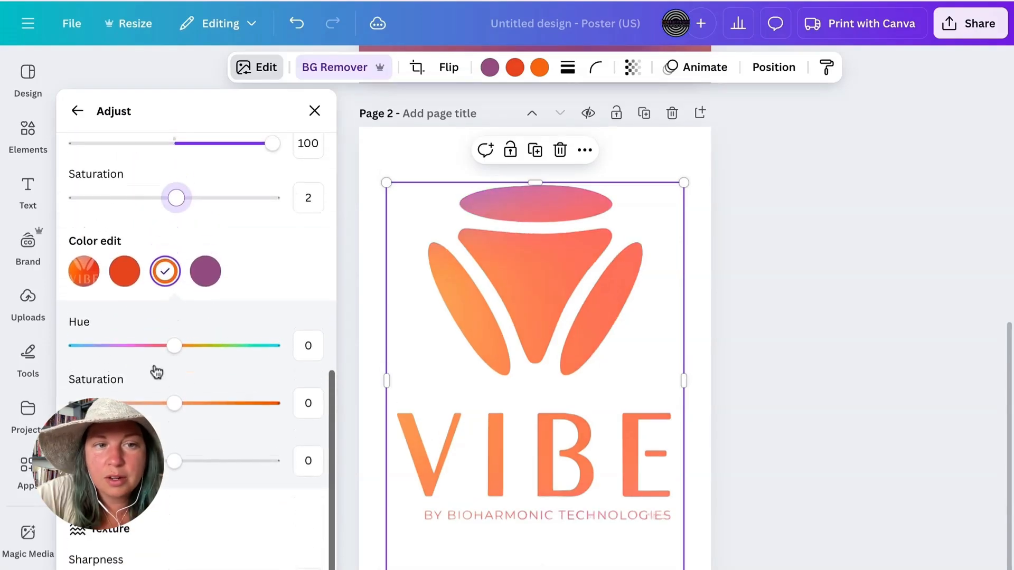
- Shift the logo's purple toward blue and boost its saturation, and set the orange's saturation to 100 and brightness to -21
{"action": "left_click", "coordinate": [211, 272]}
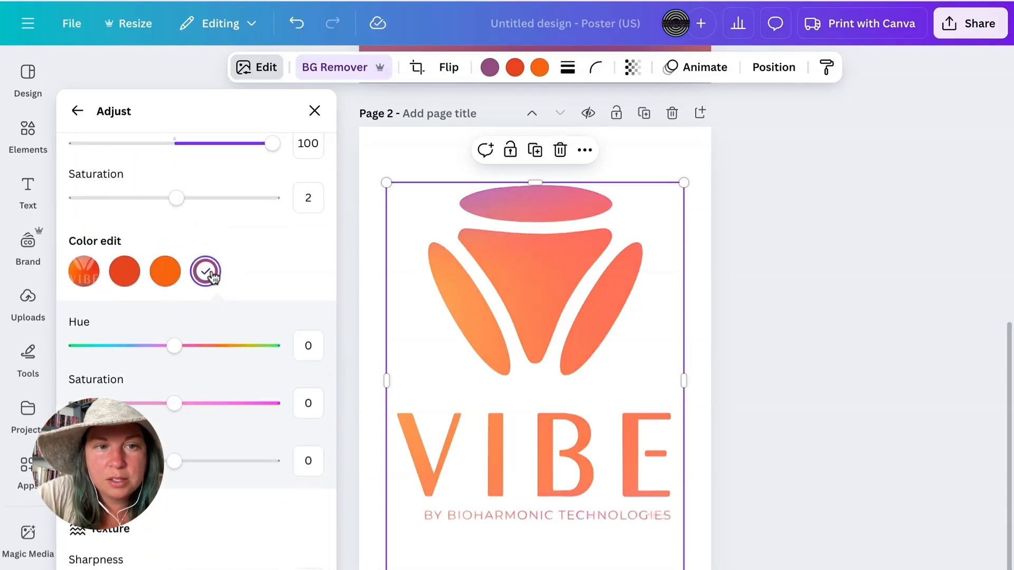
{"action": "left_click_drag", "start_coordinate": [179, 346], "coordinate": [167, 346]}
{"action": "left_click_drag", "start_coordinate": [174, 403], "coordinate": [273, 403]}
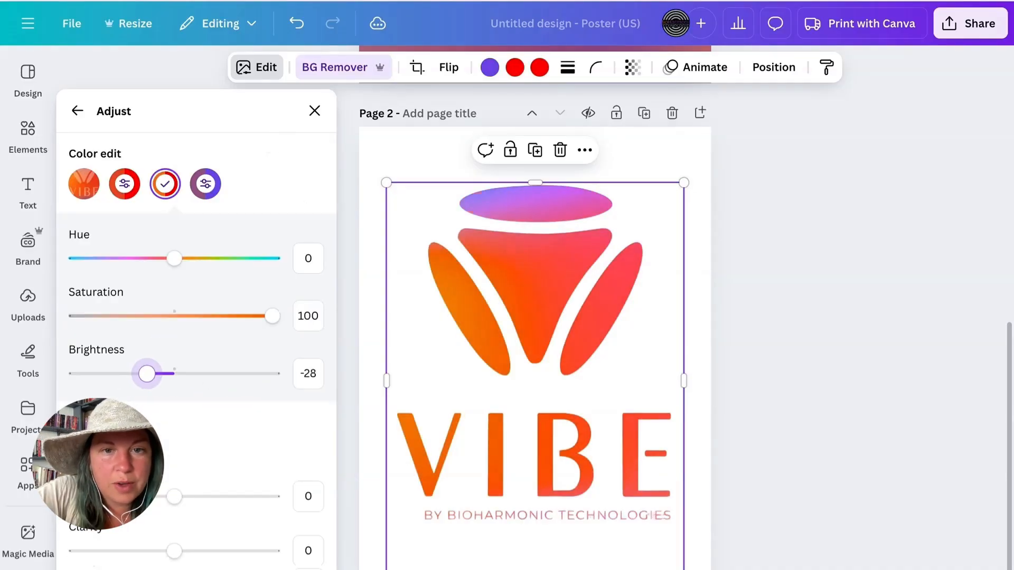
{"action": "mouse_move", "coordinate": [147, 374]}
{"action": "left_mouse_down"}
{"action": "mouse_move", "coordinate": [130, 374]}
{"action": "mouse_move", "coordinate": [169, 374]}
{"action": "mouse_move", "coordinate": [156, 374]}
{"action": "left_mouse_up"}
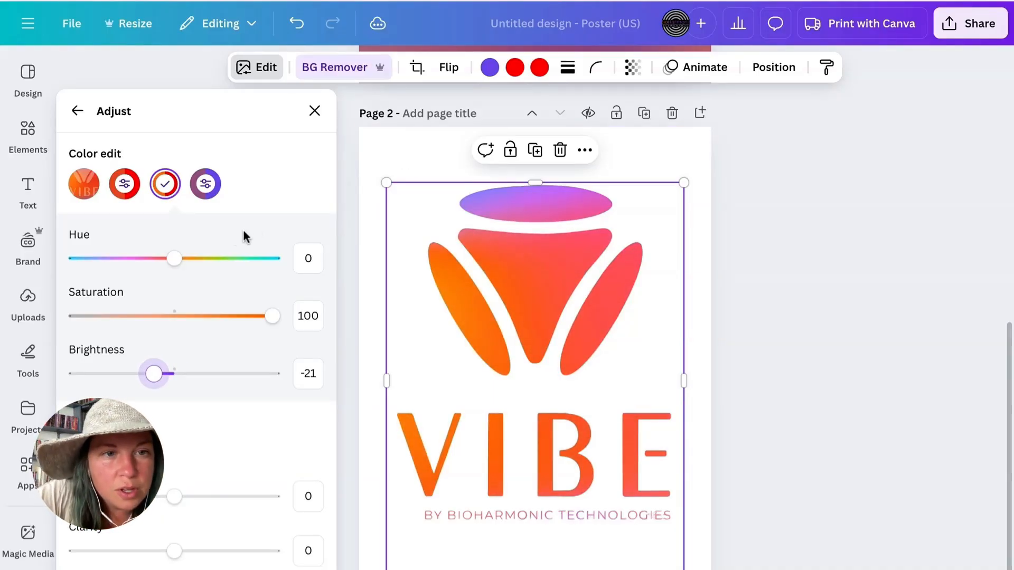
{"action": "left_click", "coordinate": [315, 111]}
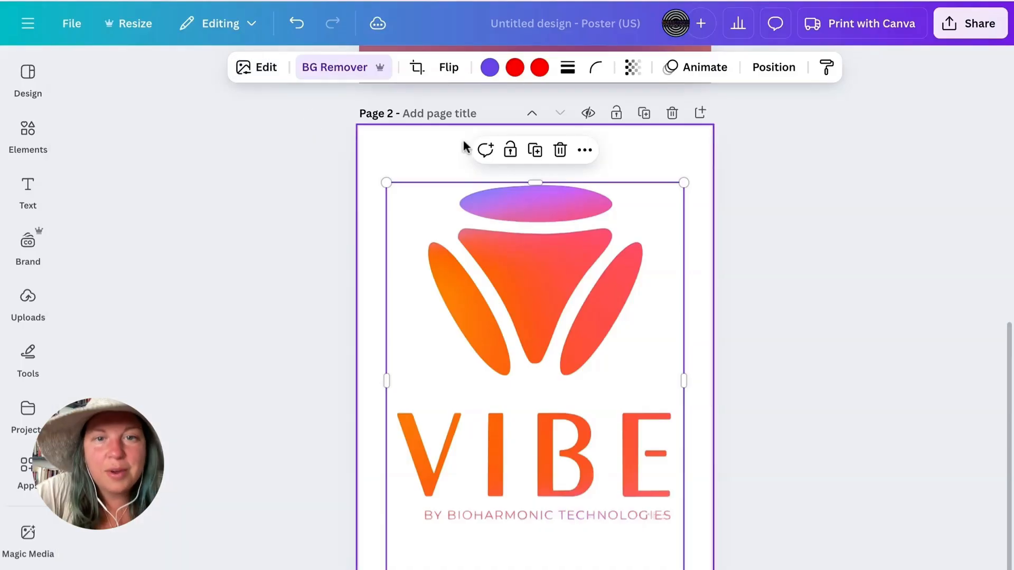
- Copy the recoloured logo into the LISTEN FEEL HEAL design, replacing the white emblem above VIBE on the cap
{"action": "left_click", "coordinate": [677, 165]}
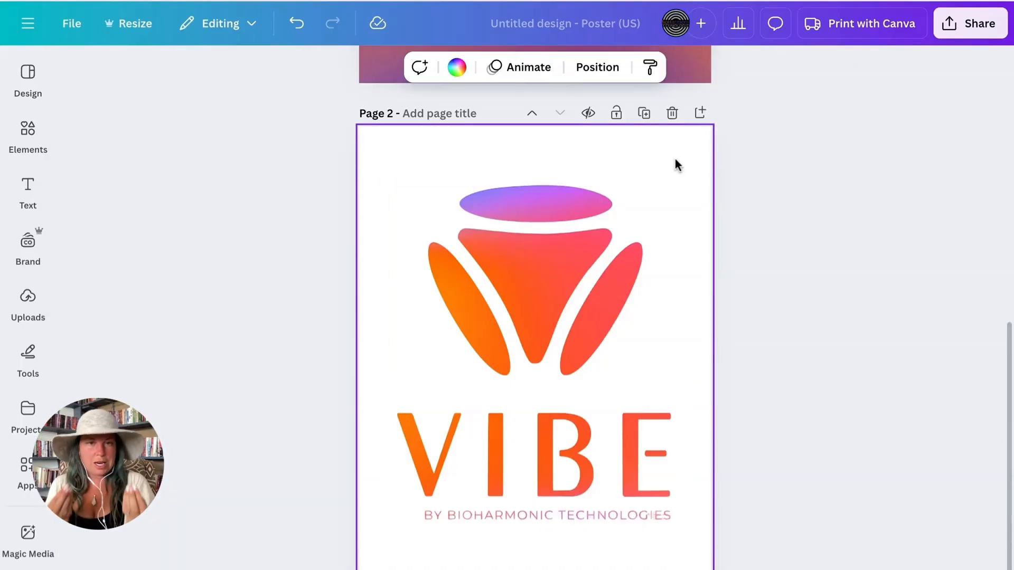
{"action": "left_click", "coordinate": [595, 279]}
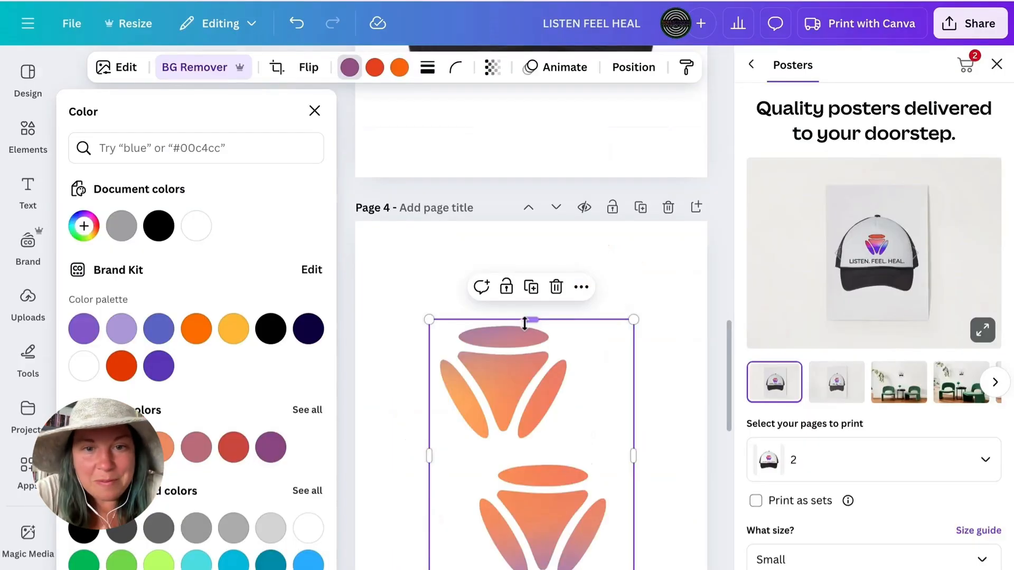
{"action": "left_click", "coordinate": [597, 258]}
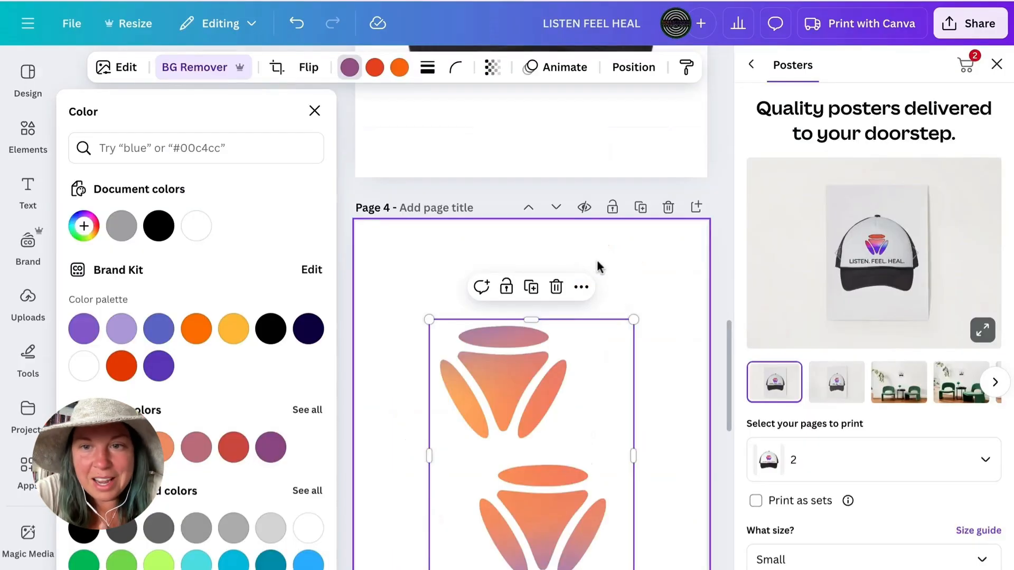
{"action": "scroll", "coordinate": [596, 258], "scroll_direction": "up", "scroll_amount": 3}
{"action": "scroll", "coordinate": [597, 261], "scroll_direction": "up", "scroll_amount": 3}
{"action": "left_click", "coordinate": [558, 226]}
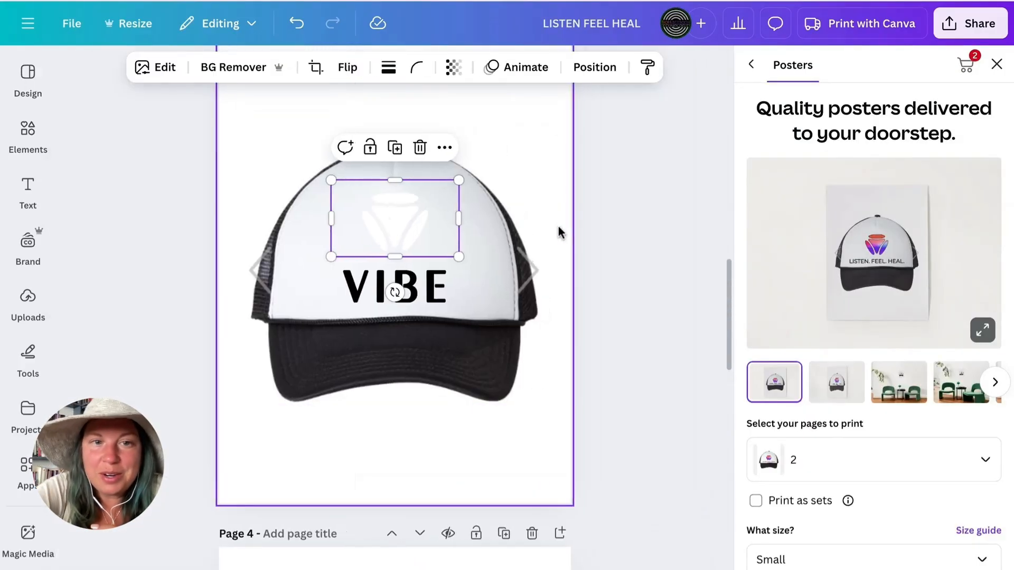
{"action": "key", "text": "Delete"}
{"action": "key", "text": "ctrl+v"}
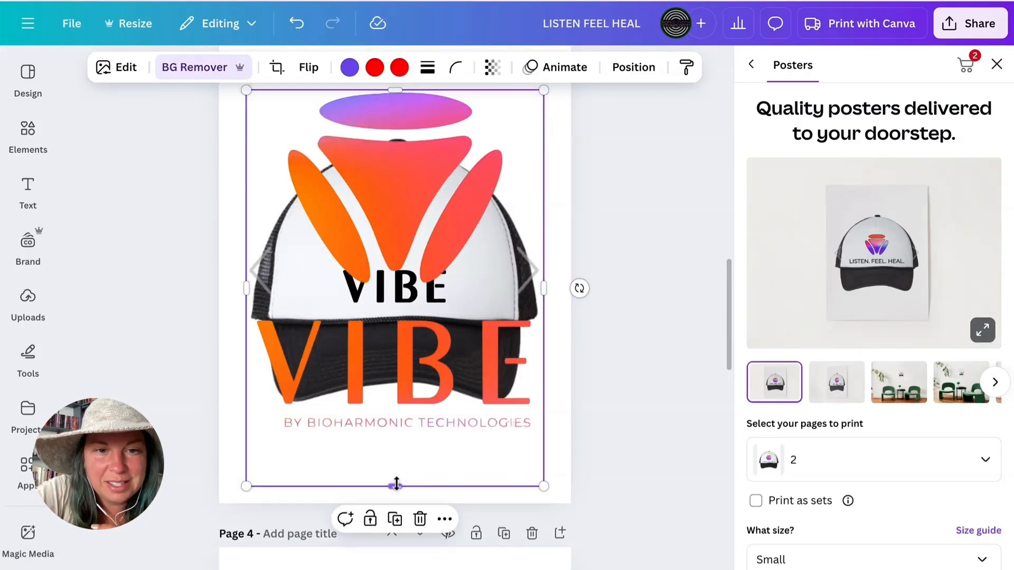
- Crop the pasted logo to its emblem, then shrink it to about the VIBE lettering's width and centre it directly above
{"action": "left_click_drag", "start_coordinate": [395, 485], "coordinate": [395, 310]}
{"action": "left_click_drag", "start_coordinate": [298, 111], "coordinate": [298, 128]}
{"action": "left_click_drag", "start_coordinate": [247, 108], "coordinate": [417, 234]}
{"action": "left_click_drag", "start_coordinate": [487, 279], "coordinate": [401, 215]}
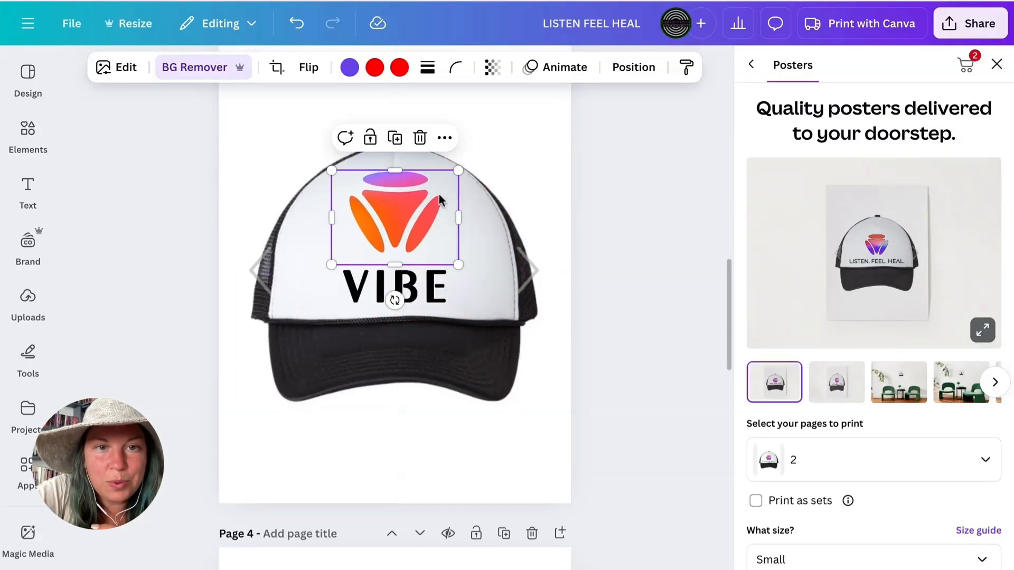
{"action": "left_click_drag", "start_coordinate": [459, 171], "coordinate": [409, 214]}
{"action": "left_click", "coordinate": [606, 236]}
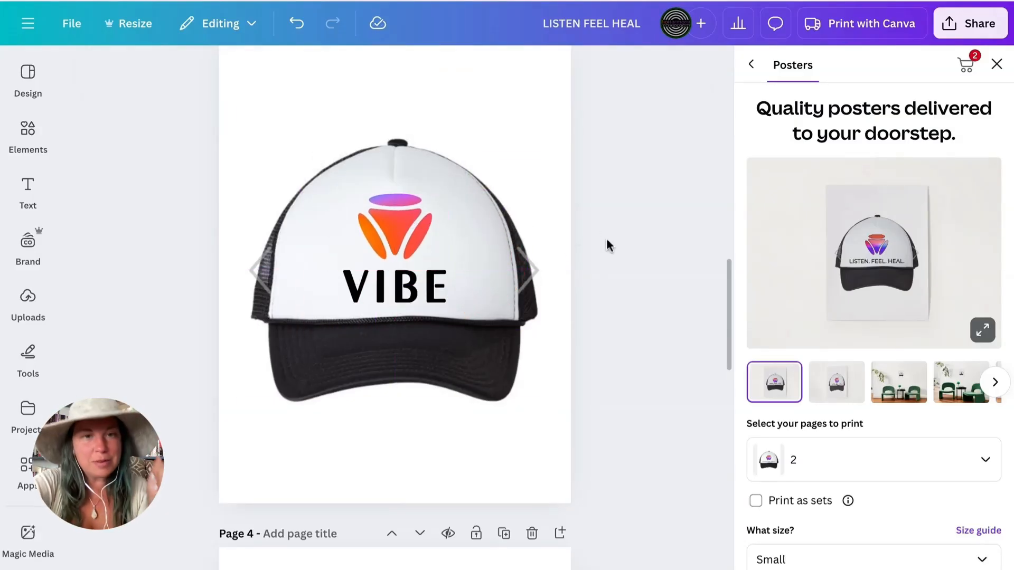
- Apply a Glow shadow to the gradient emblem on the cap
{"action": "left_click", "coordinate": [417, 229]}
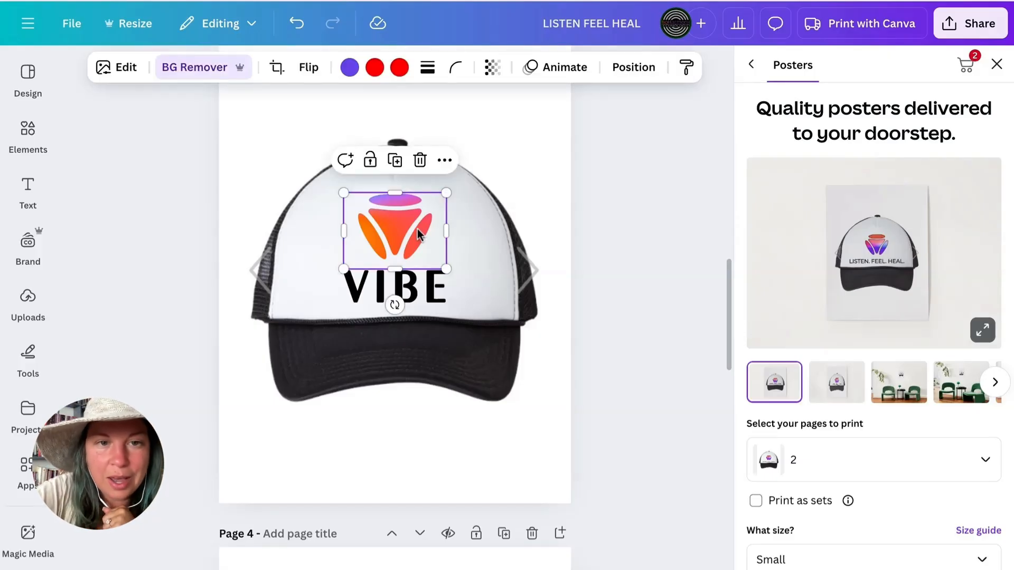
{"action": "left_click", "coordinate": [515, 181]}
{"action": "left_click", "coordinate": [405, 214]}
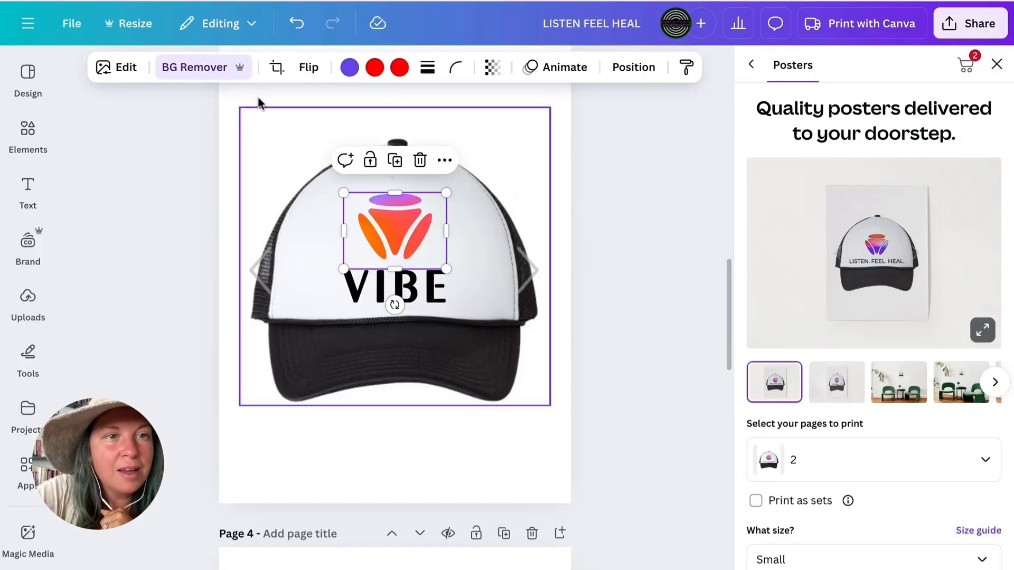
{"action": "left_click", "coordinate": [126, 68]}
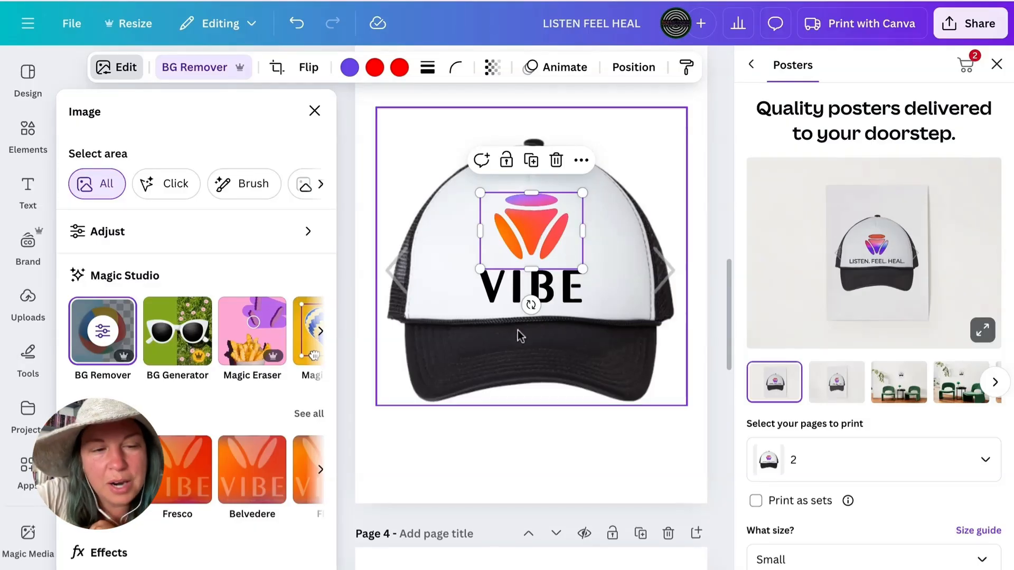
{"action": "left_click", "coordinate": [463, 342]}
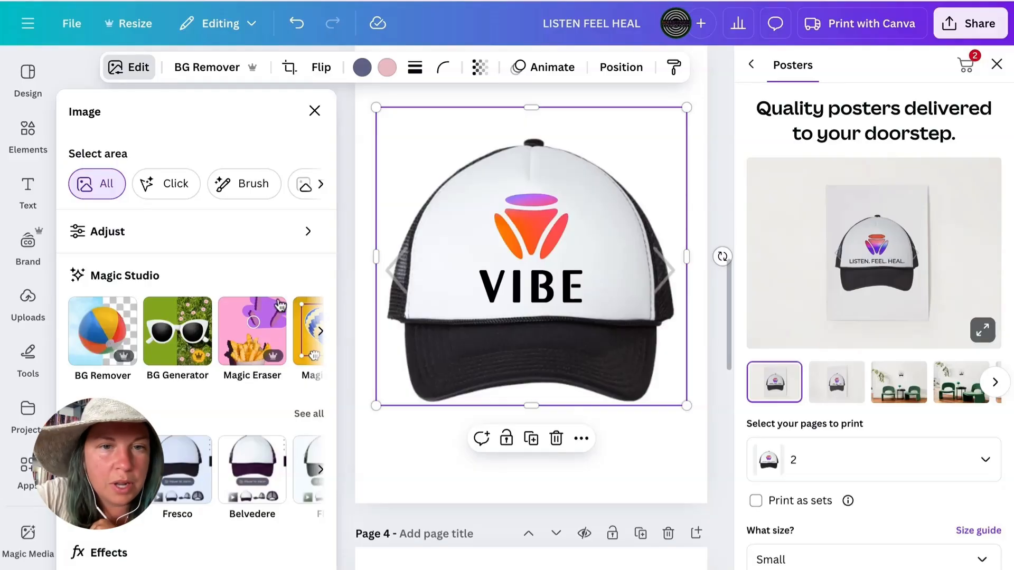
{"action": "left_click", "coordinate": [528, 235]}
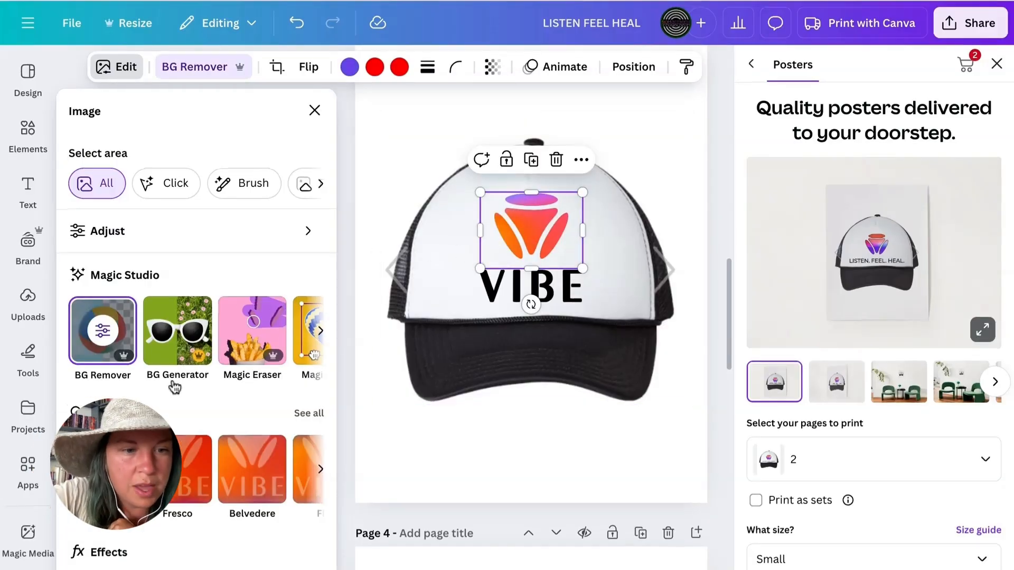
{"action": "scroll", "coordinate": [134, 447], "scroll_direction": "down", "scroll_amount": 3}
{"action": "left_click", "coordinate": [103, 502]}
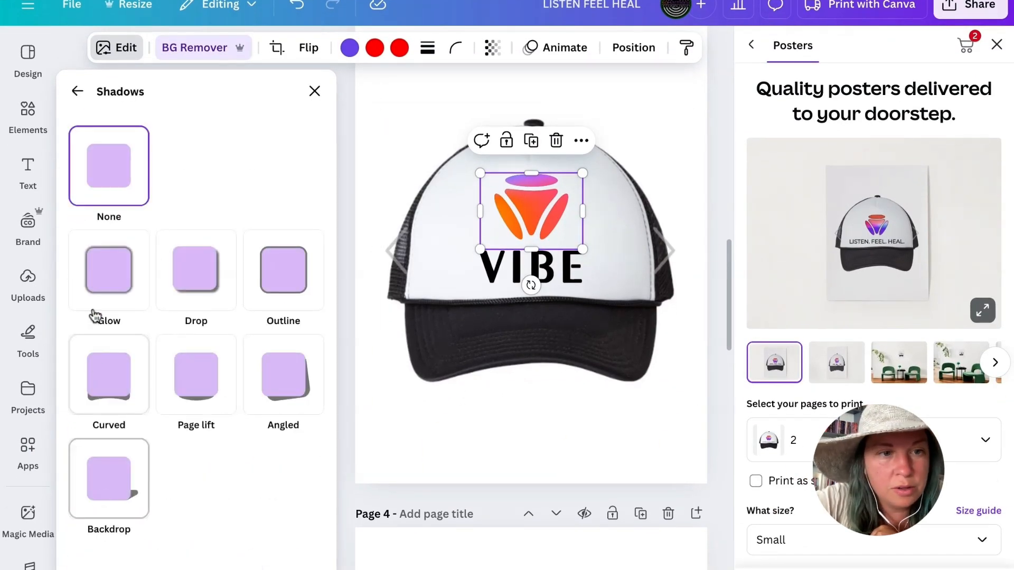
{"action": "left_click", "coordinate": [109, 285]}
{"action": "scroll", "coordinate": [109, 523], "scroll_direction": "down", "scroll_amount": 3}
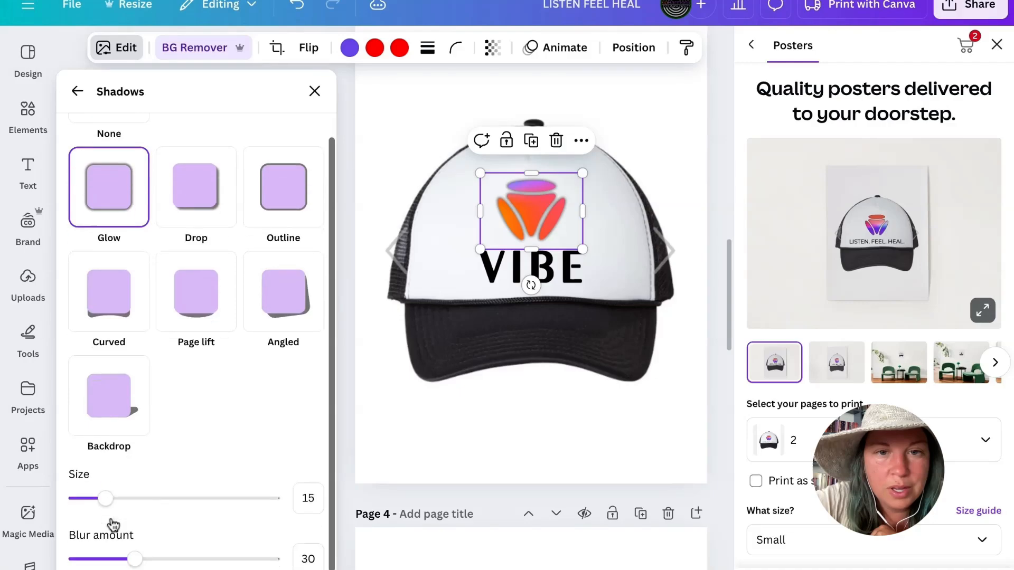
- Turn the emblem's glow into a thin black outline with size 11 and blur amount 4
{"action": "left_click_drag", "start_coordinate": [132, 504], "coordinate": [74, 502]}
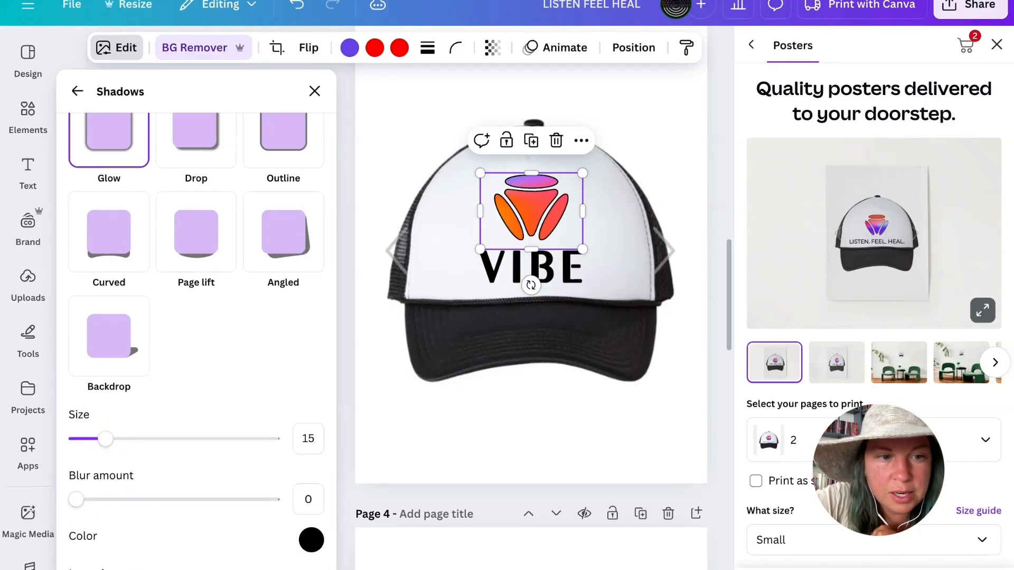
{"action": "mouse_move", "coordinate": [106, 438]}
{"action": "left_mouse_down"}
{"action": "mouse_move", "coordinate": [233, 439]}
{"action": "mouse_move", "coordinate": [106, 451]}
{"action": "mouse_move", "coordinate": [74, 439]}
{"action": "mouse_move", "coordinate": [113, 439]}
{"action": "mouse_move", "coordinate": [97, 439]}
{"action": "left_mouse_up"}
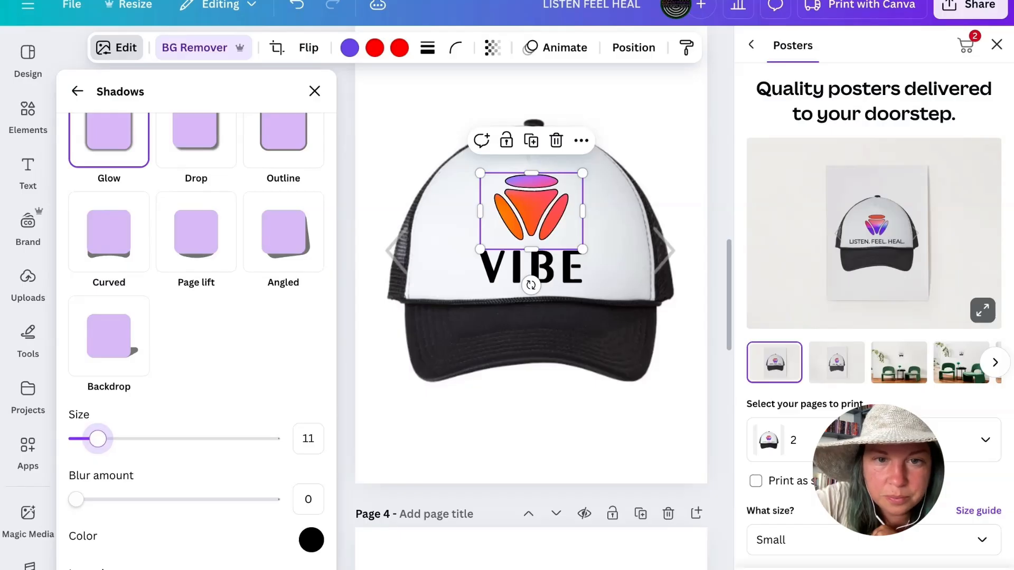
{"action": "left_click_drag", "start_coordinate": [77, 500], "coordinate": [83, 500]}
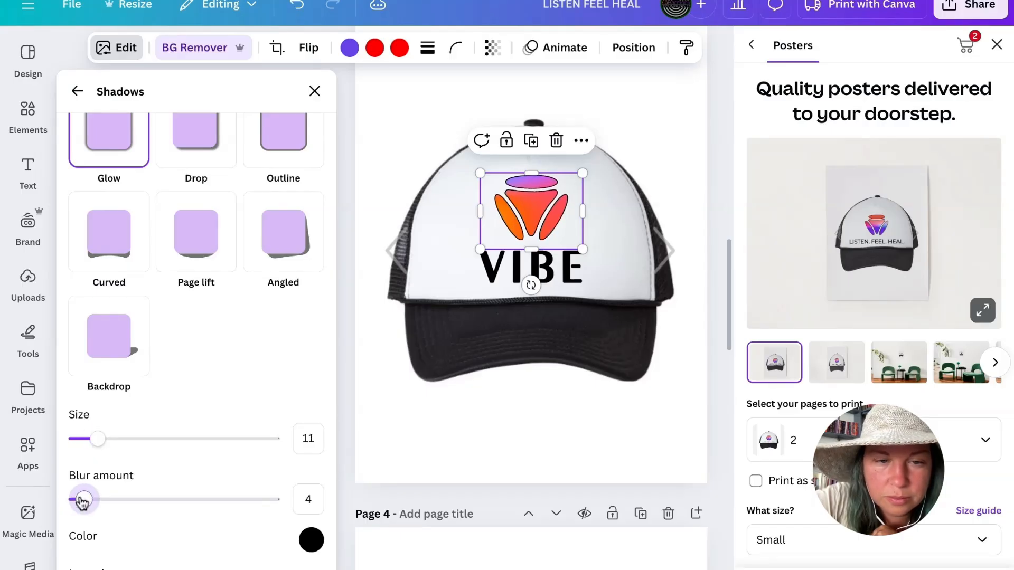
{"action": "left_click", "coordinate": [336, 313]}
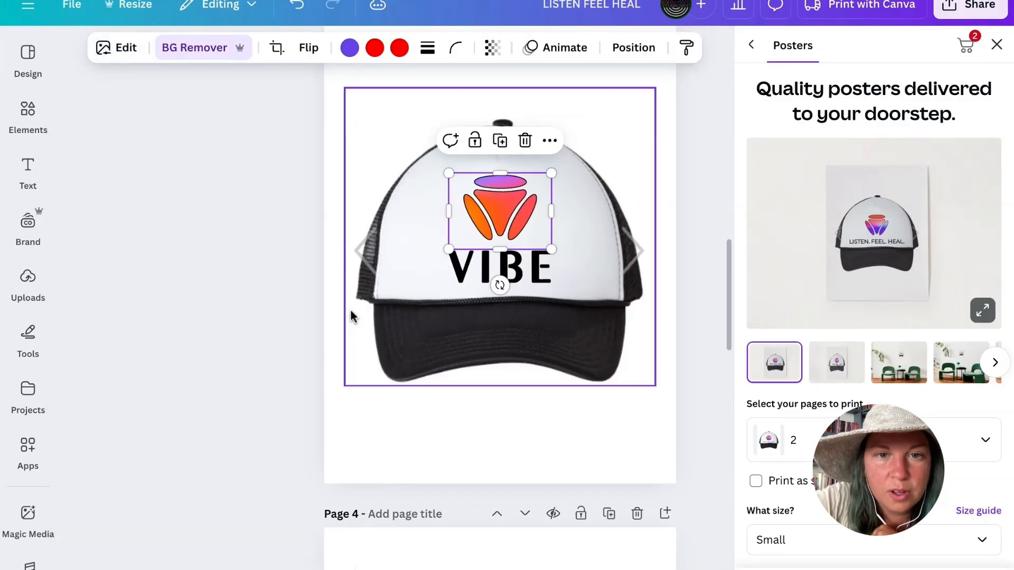
- Examine the emblem's black outline up close, and check how the whole cap design looks
{"action": "scroll", "coordinate": [349, 308], "scroll_direction": "up", "scroll_amount": 5}
{"action": "scroll", "coordinate": [350, 311], "scroll_direction": "up", "scroll_amount": 6}
{"action": "scroll", "coordinate": [351, 310], "scroll_direction": "up", "scroll_amount": 5}
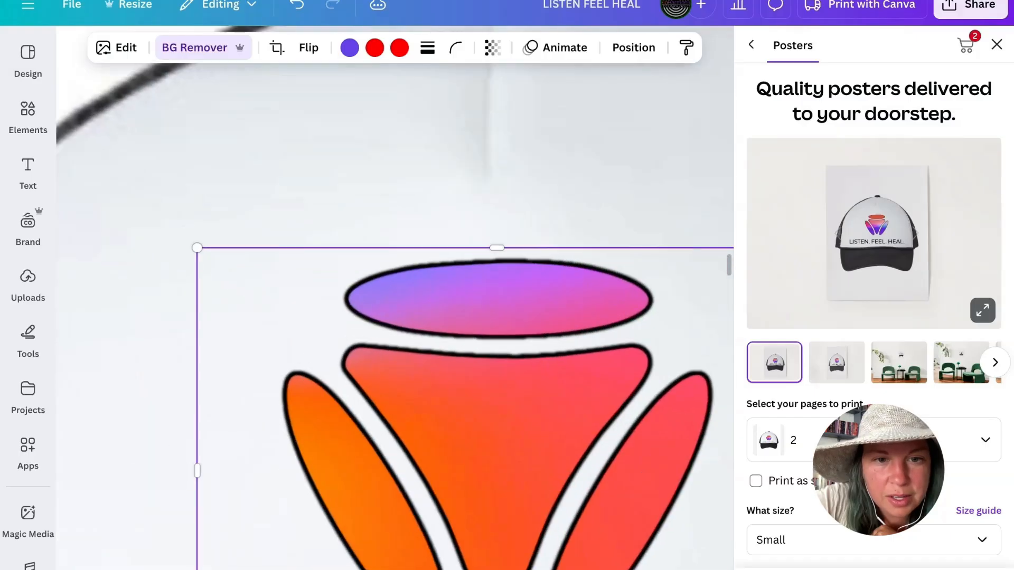
{"action": "scroll", "coordinate": [351, 311], "scroll_direction": "down", "scroll_amount": 1}
{"action": "scroll", "coordinate": [351, 311], "scroll_direction": "down", "scroll_amount": 4}
{"action": "scroll", "coordinate": [350, 311], "scroll_direction": "down", "scroll_amount": 4}
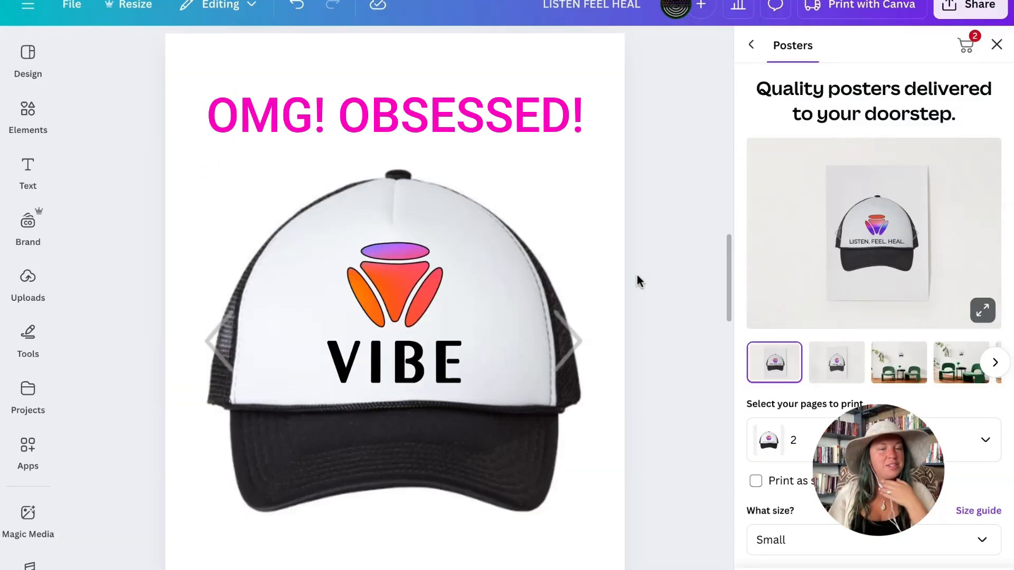